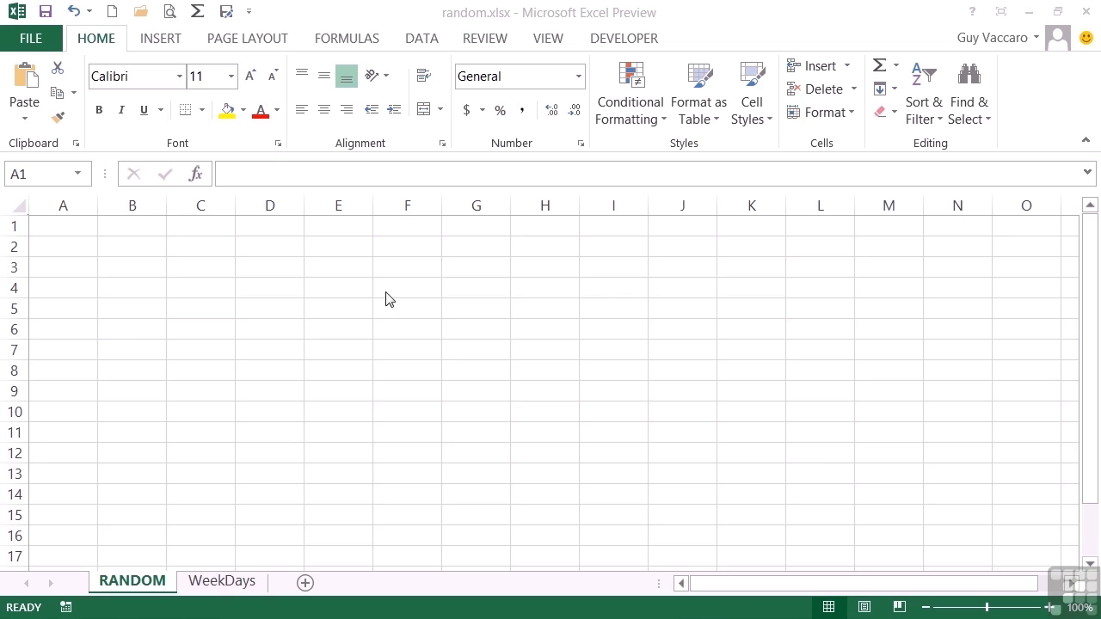
- Enter =RAND() in cell A1, producing the random decimal 0.407032
click(89, 229)
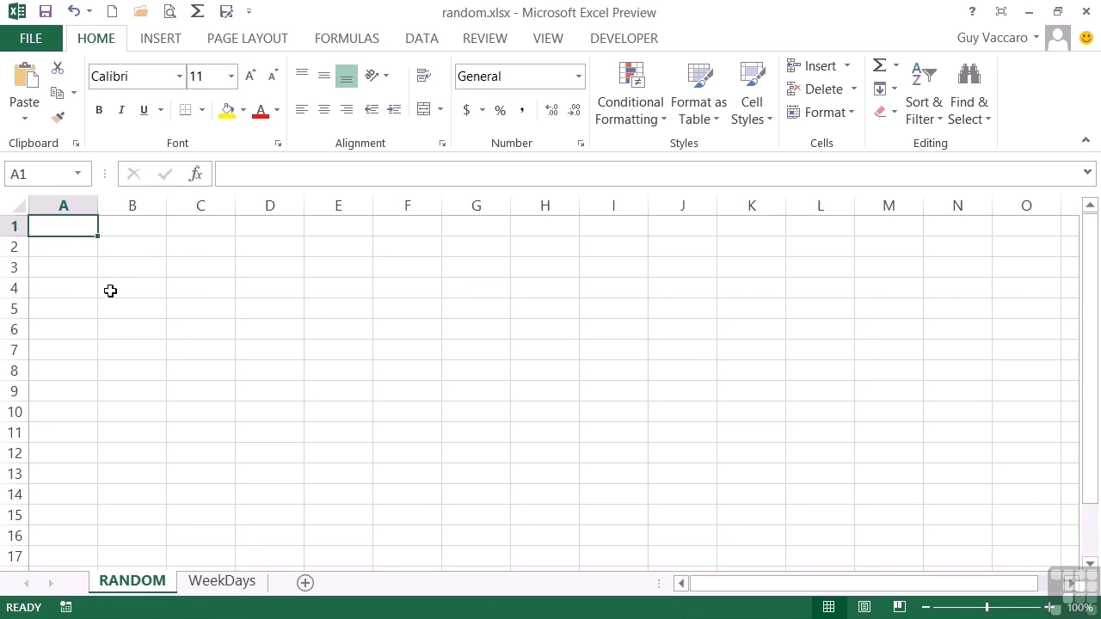
text(=rand)
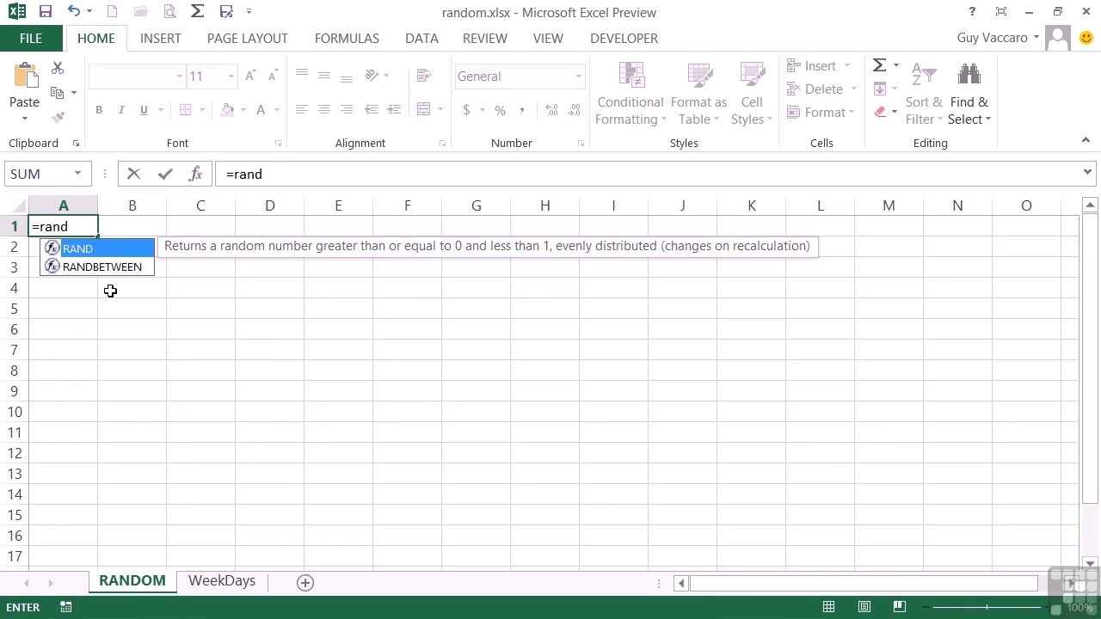
text(())
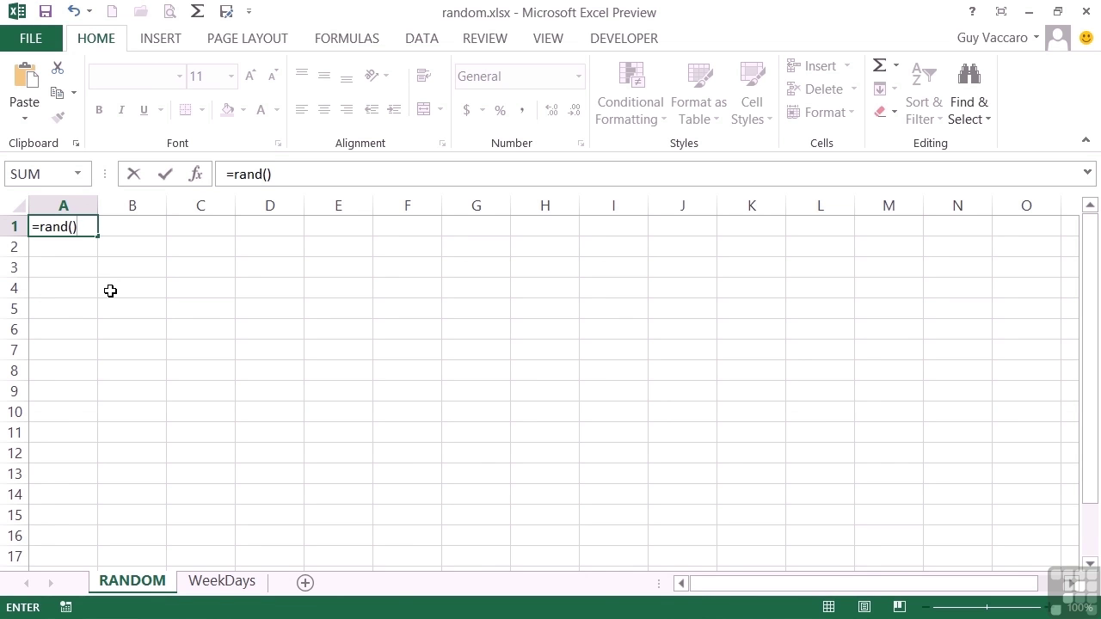
key(Return)
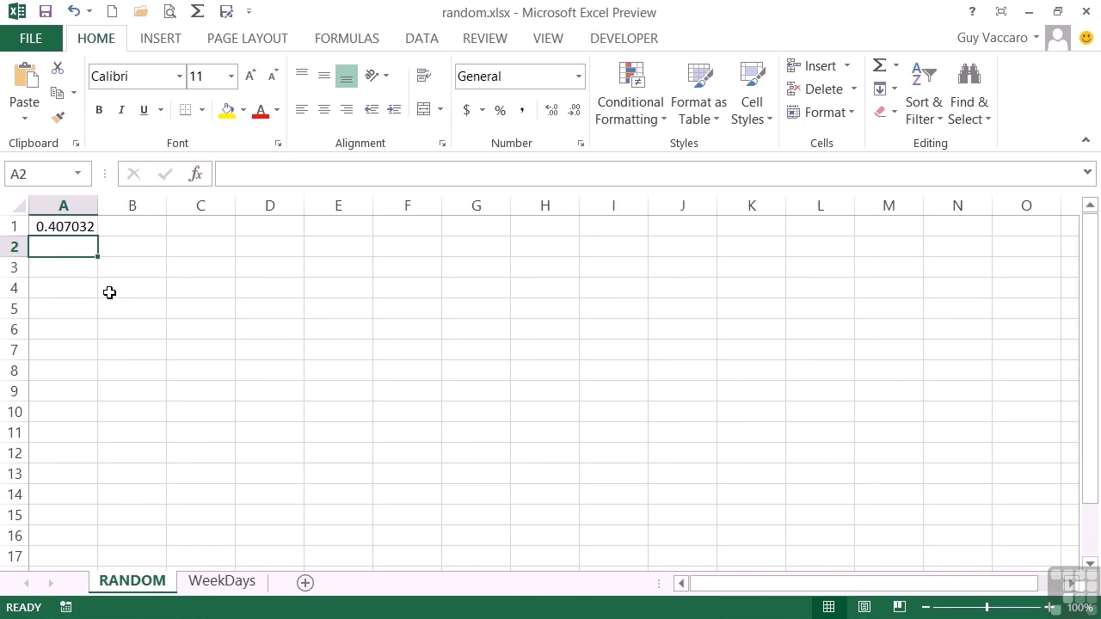
click(367, 40)
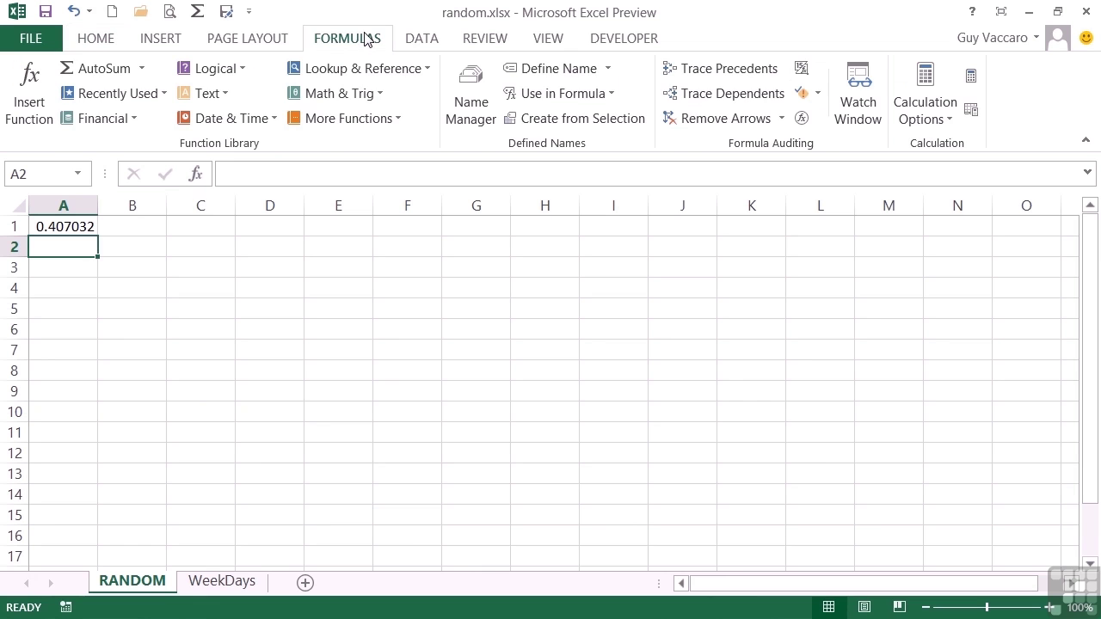
- Recalculate the sheet four times until A1 shows 0.939147, then check A1's formula
click(972, 110)
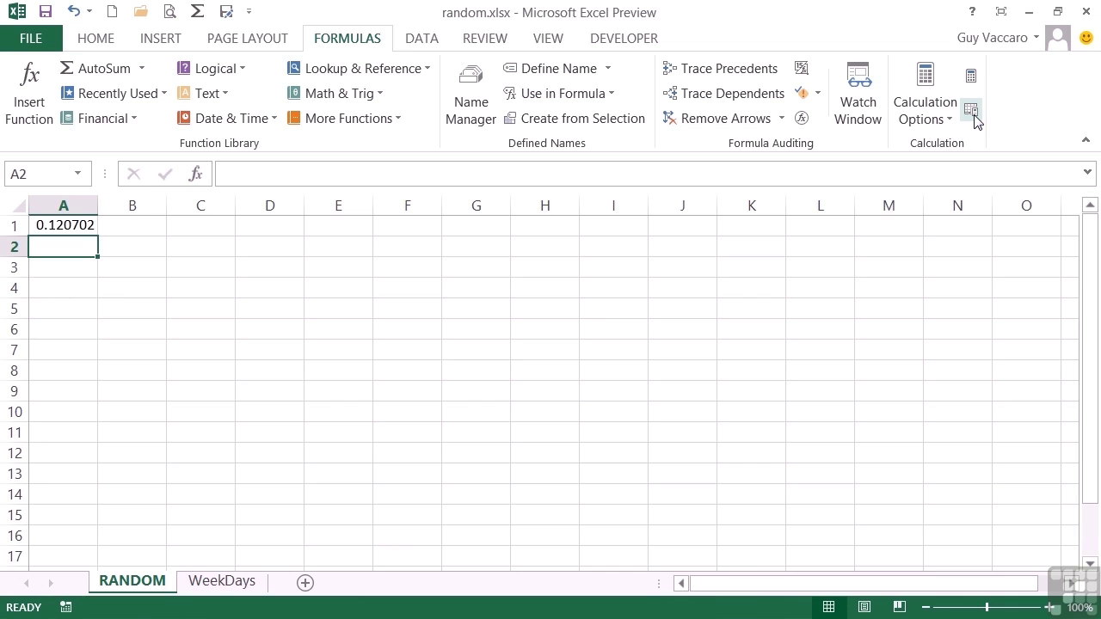
click(972, 111)
click(972, 110)
click(971, 110)
click(77, 225)
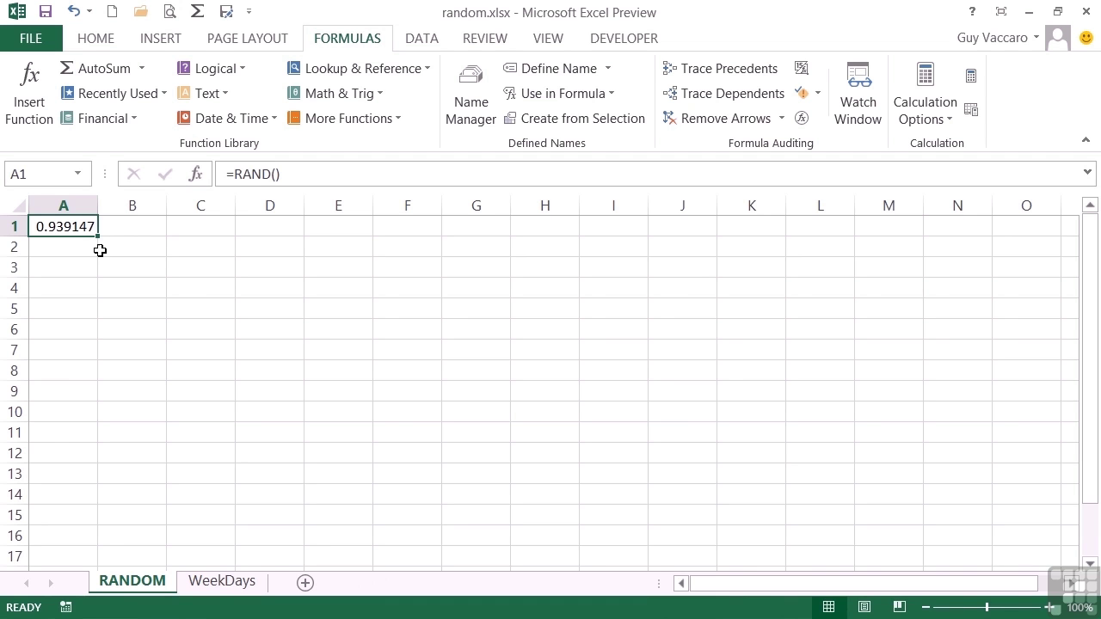
click(69, 266)
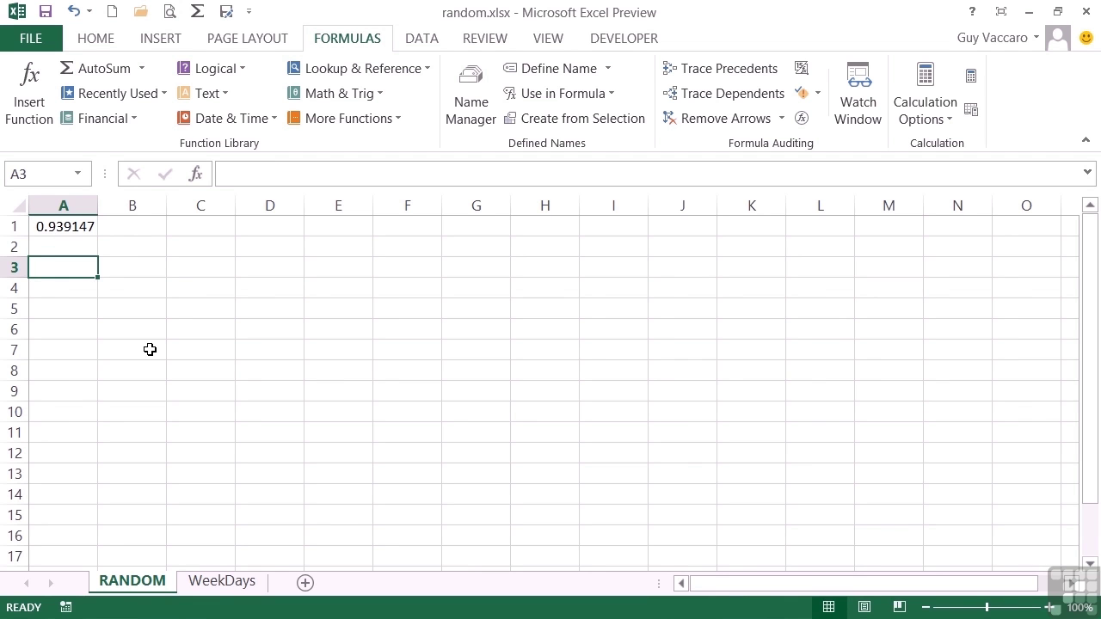
- Enter =RAND()*10 in A3, showing 5.191116, and compare it with A1's formula
text(=rand()
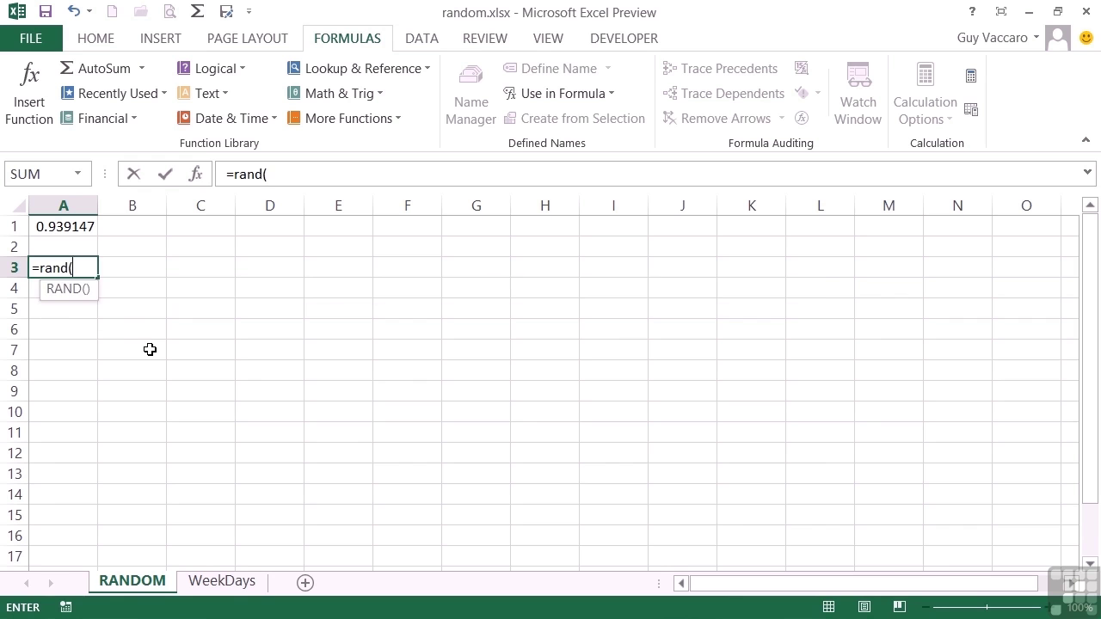
text()*10)
key(Return)
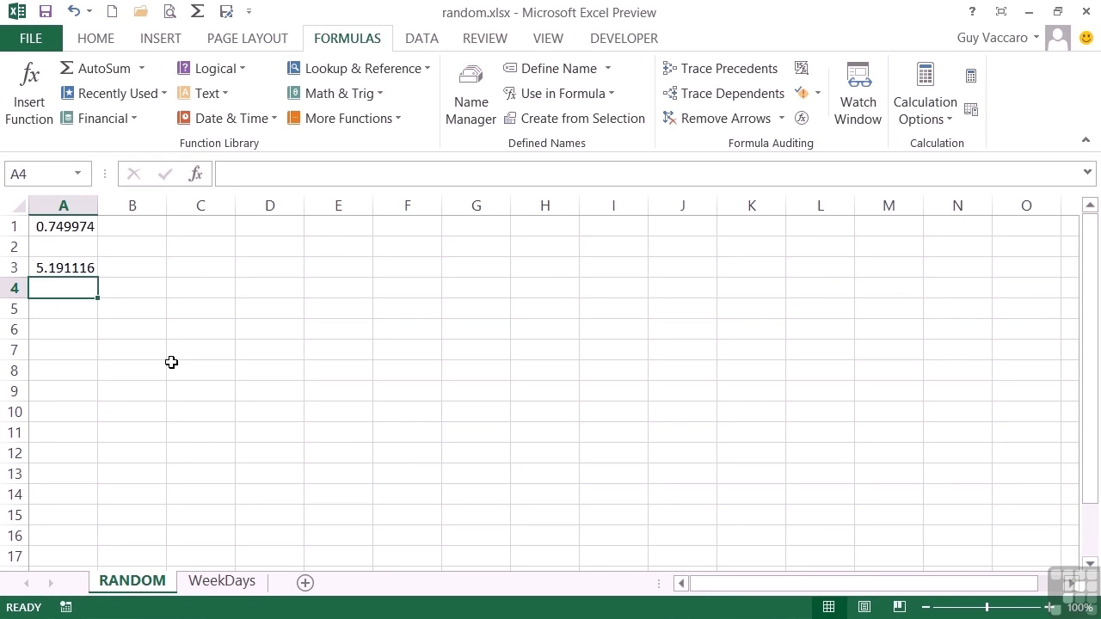
click(80, 267)
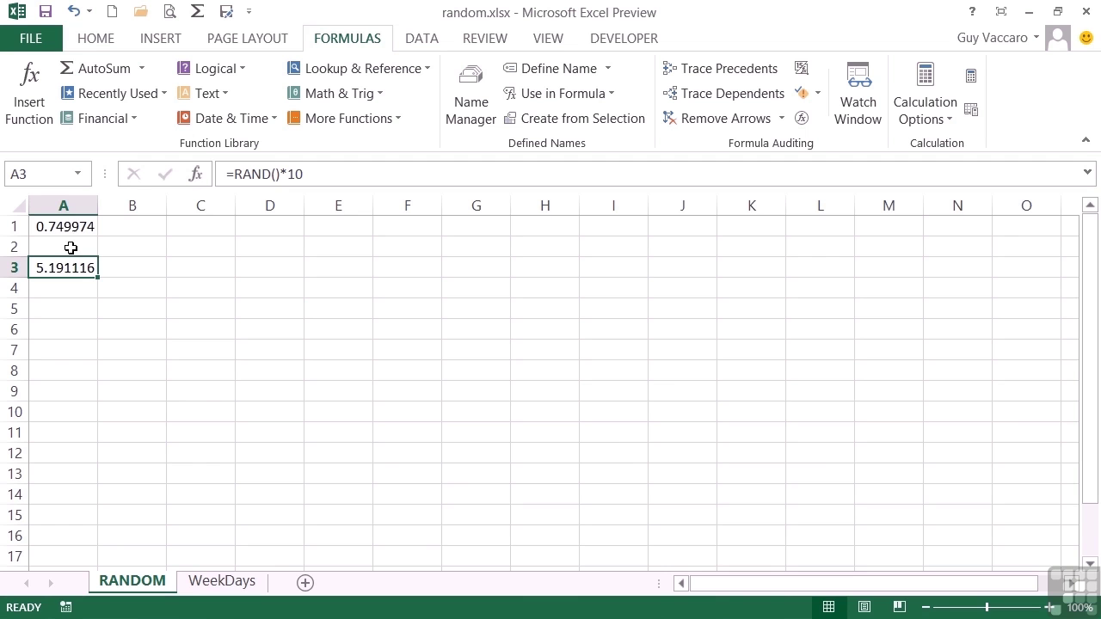
click(83, 226)
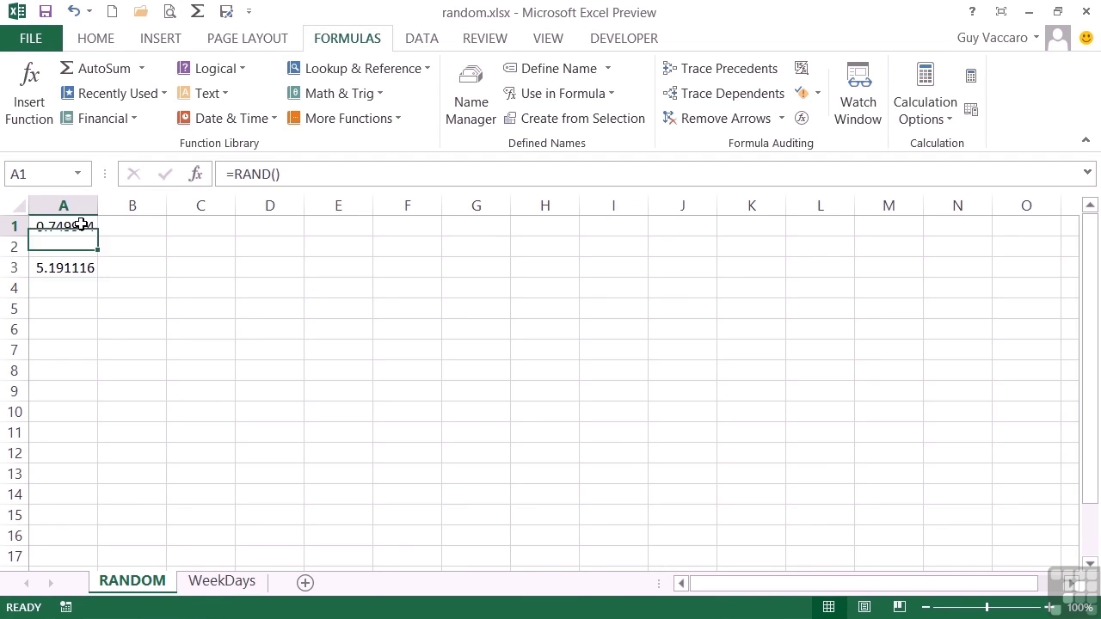
- Fill A1's RAND formula right through H1 to get eight random decimals
drag(103, 237, 574, 225)
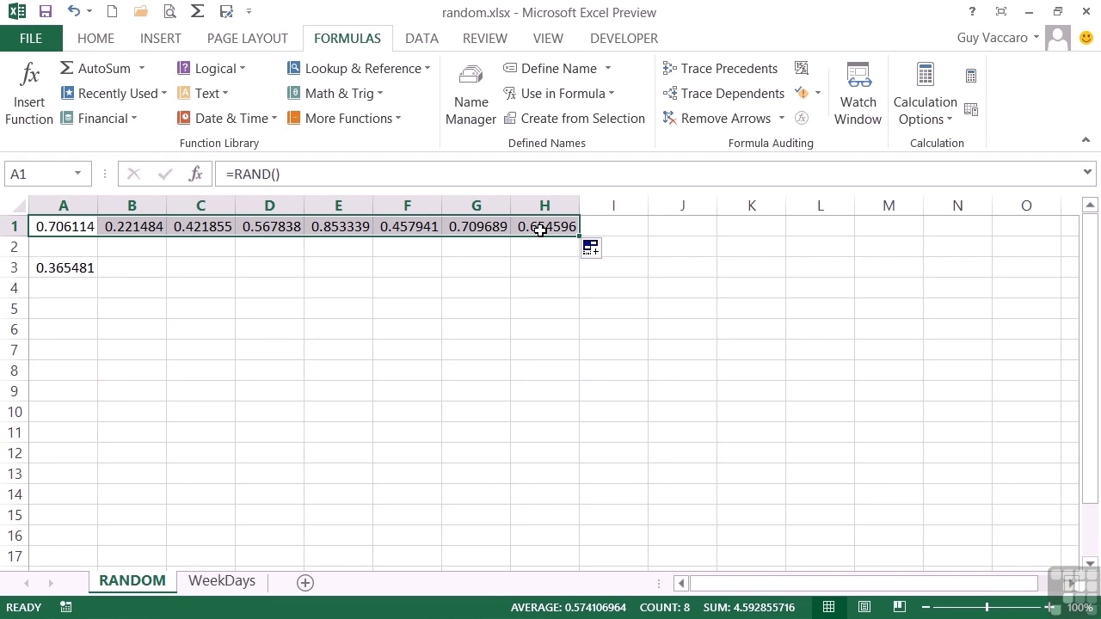
click(76, 268)
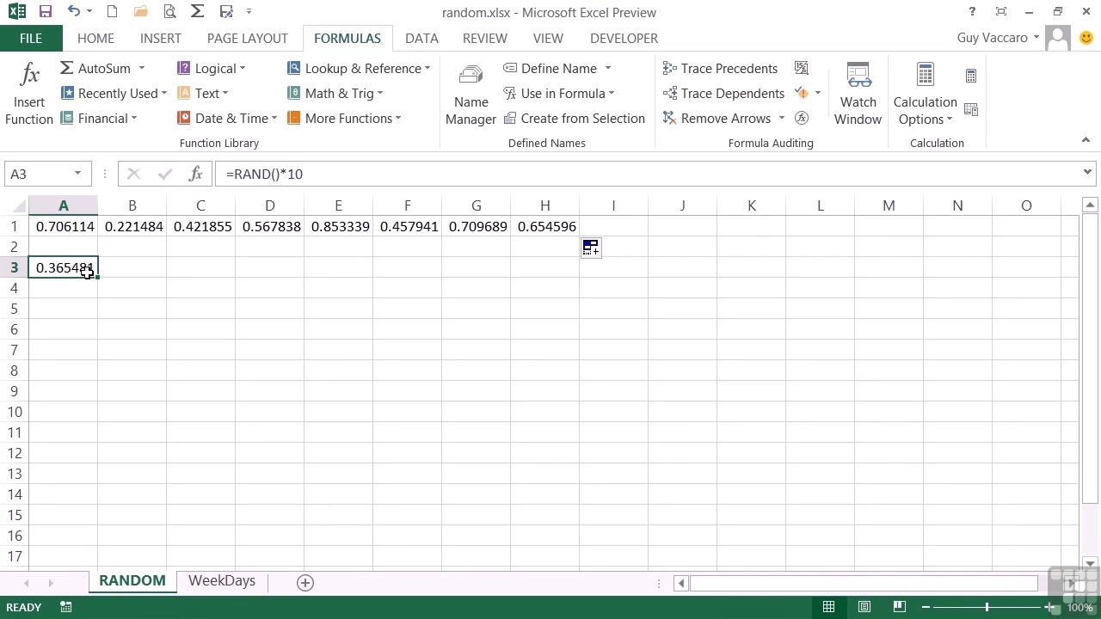
click(78, 288)
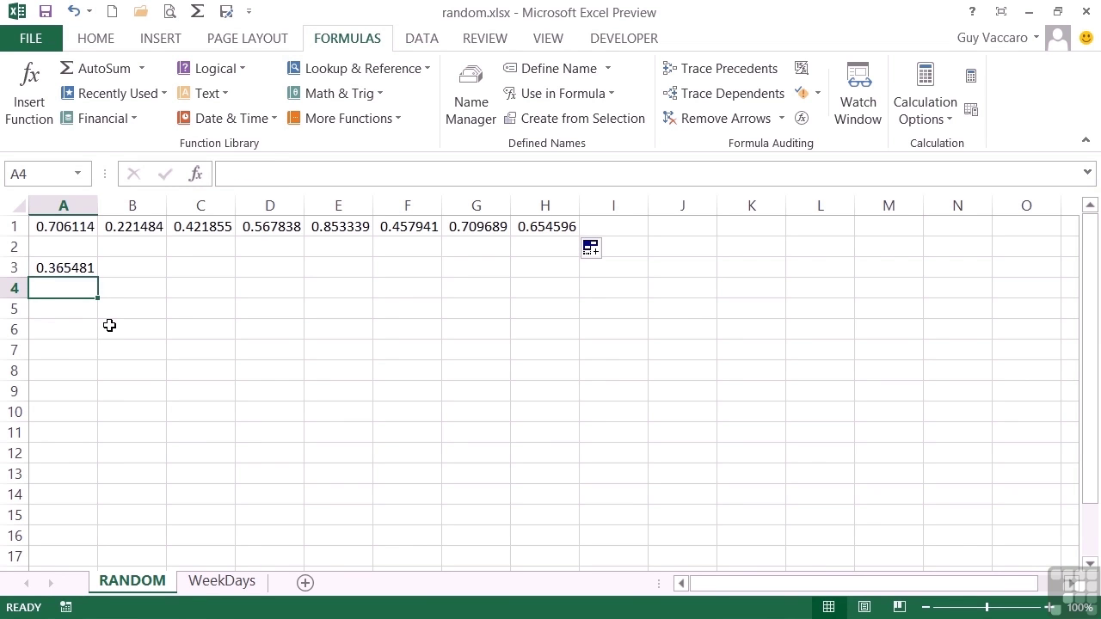
- Enter =INT(RAND()*10) in A4, returning the whole number 1
text(=int)
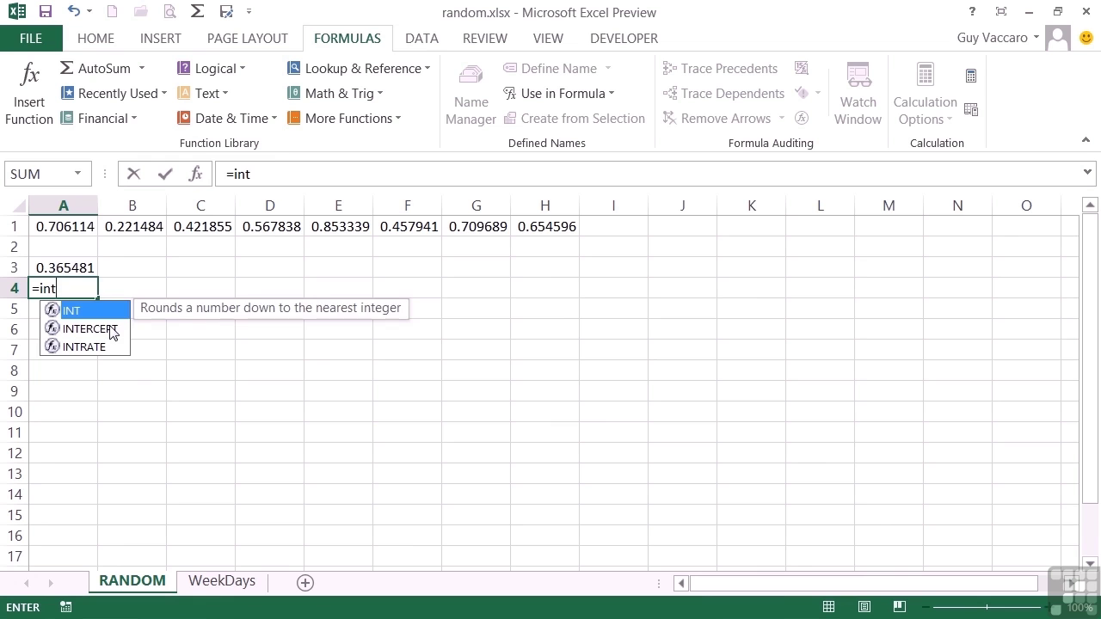
text(()
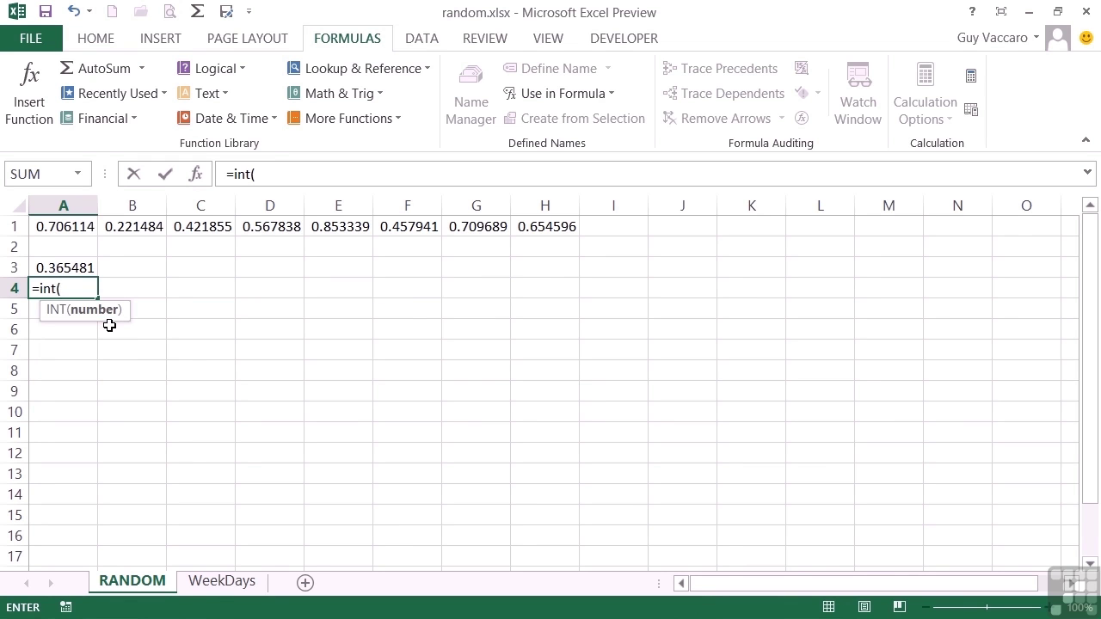
text(rand)
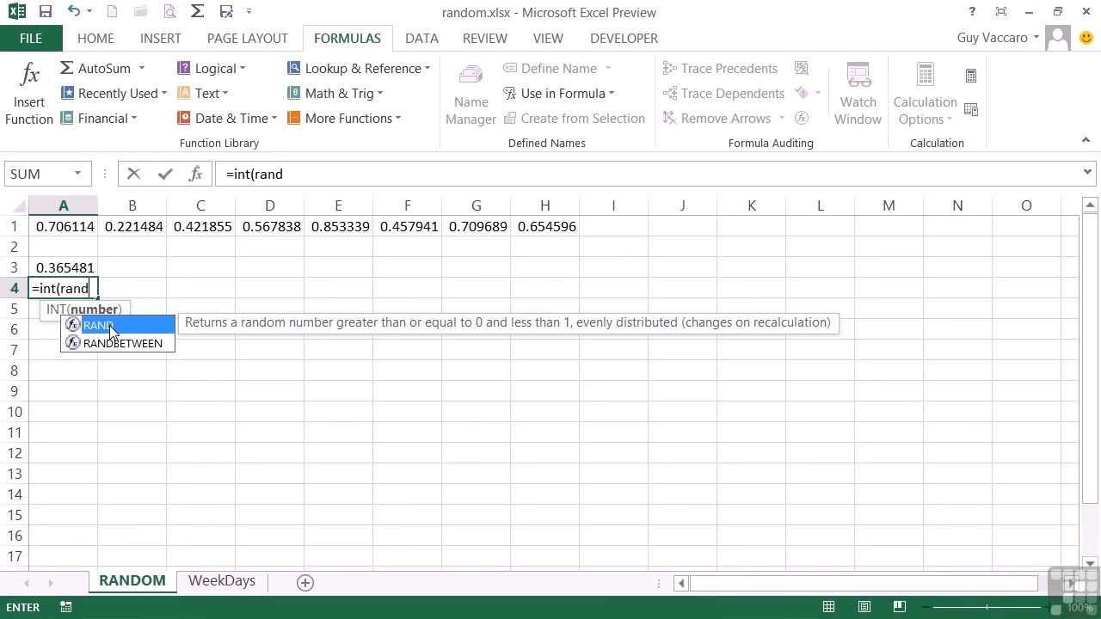
text(())
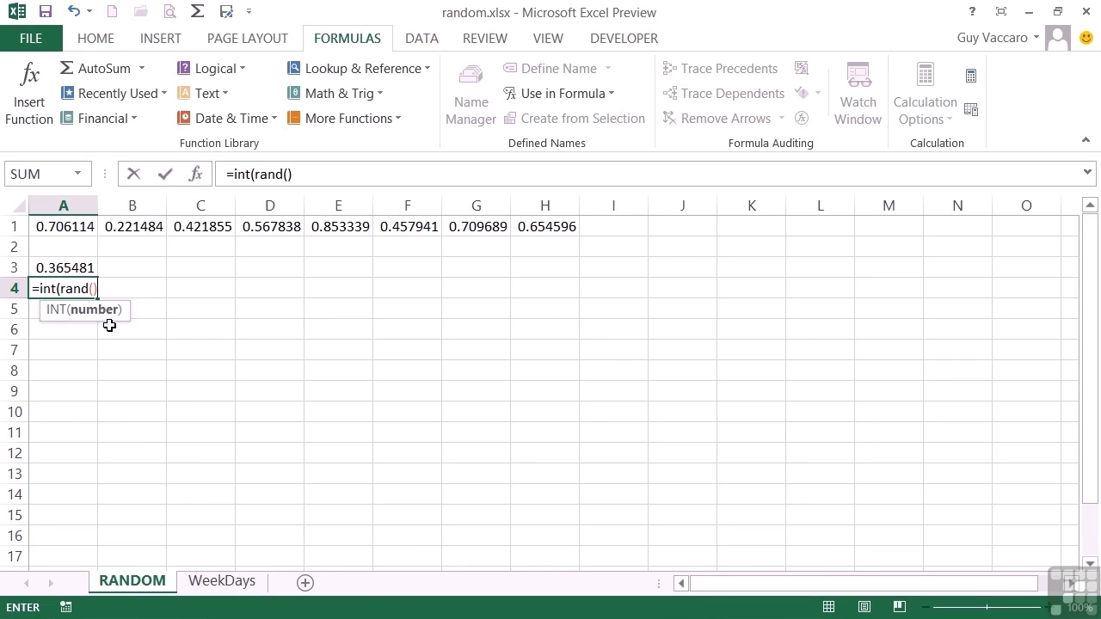
text(*10))
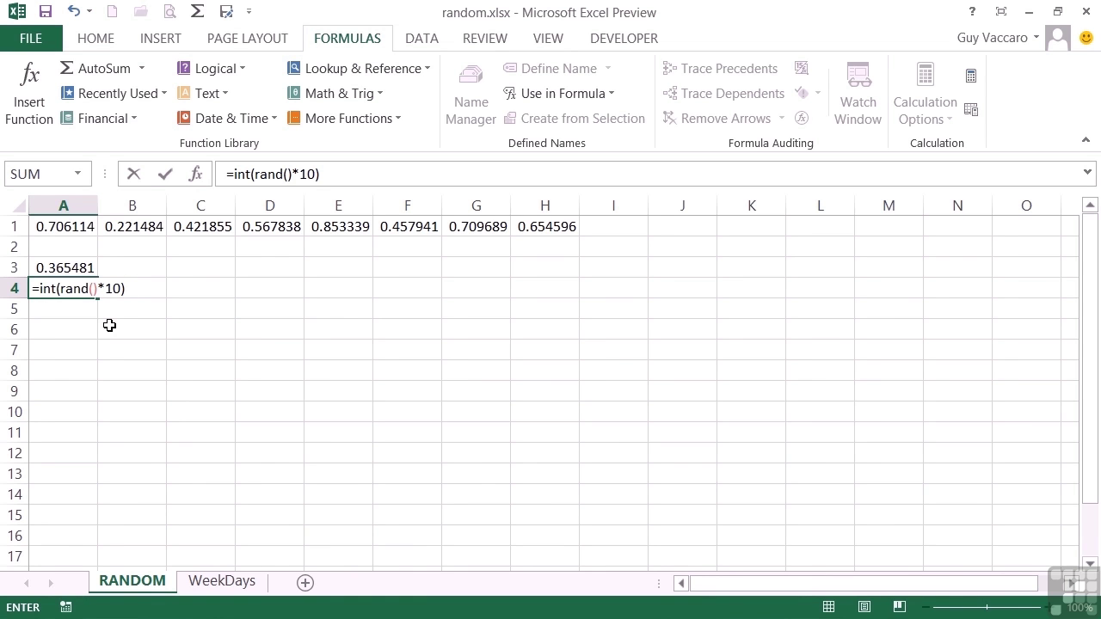
key(Return)
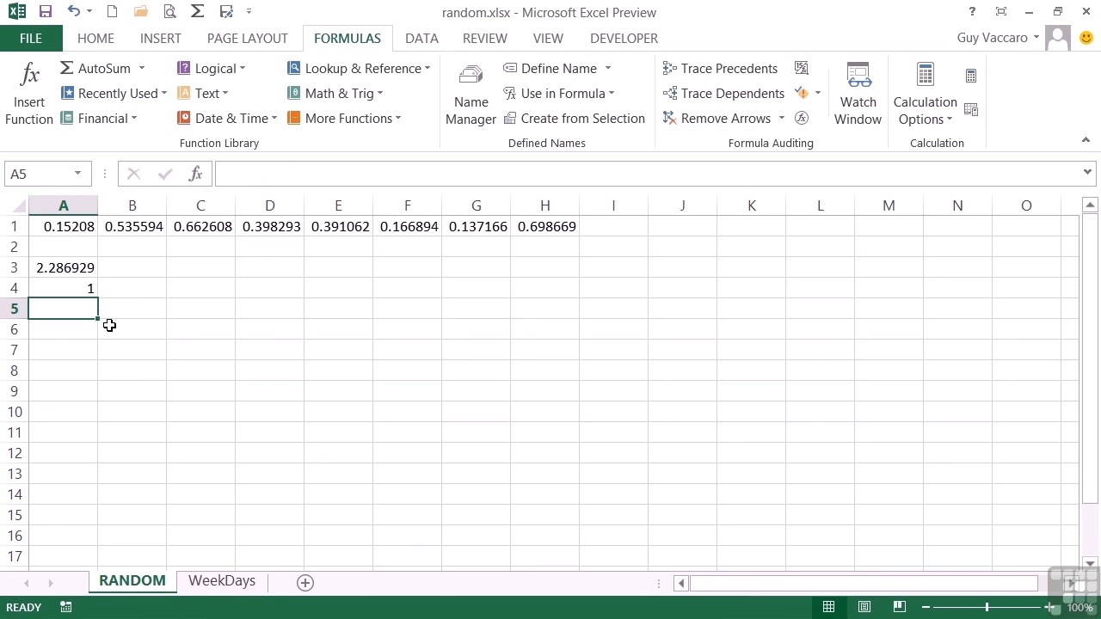
key(Up)
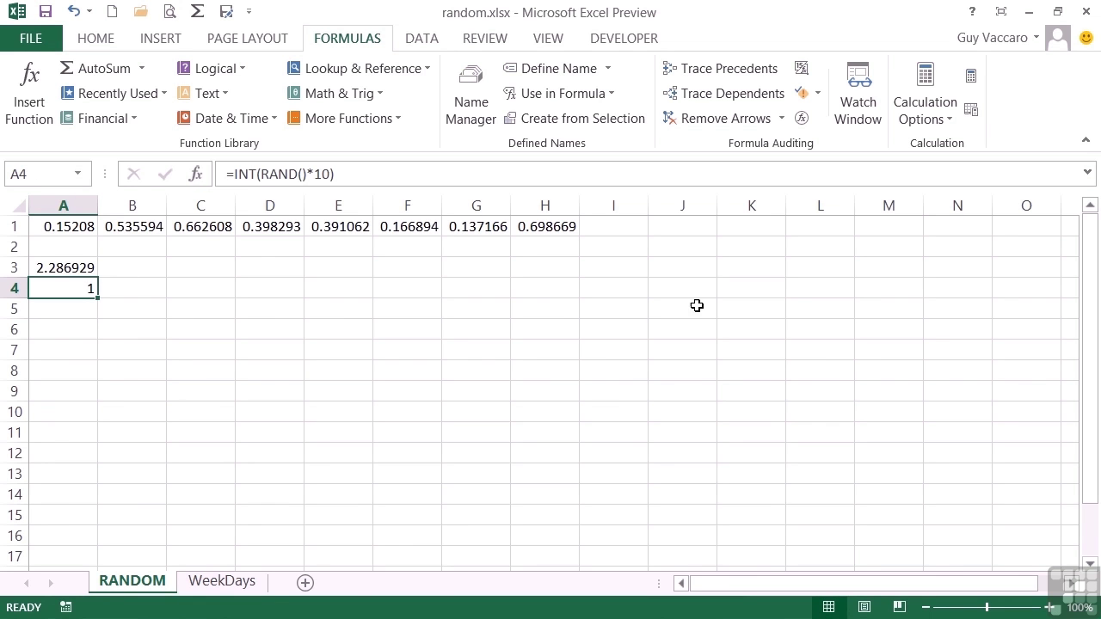
- Recalculate repeatedly, cycling A4 through 0, 5, 4 and 2, with A3 at 5.152618
click(970, 121)
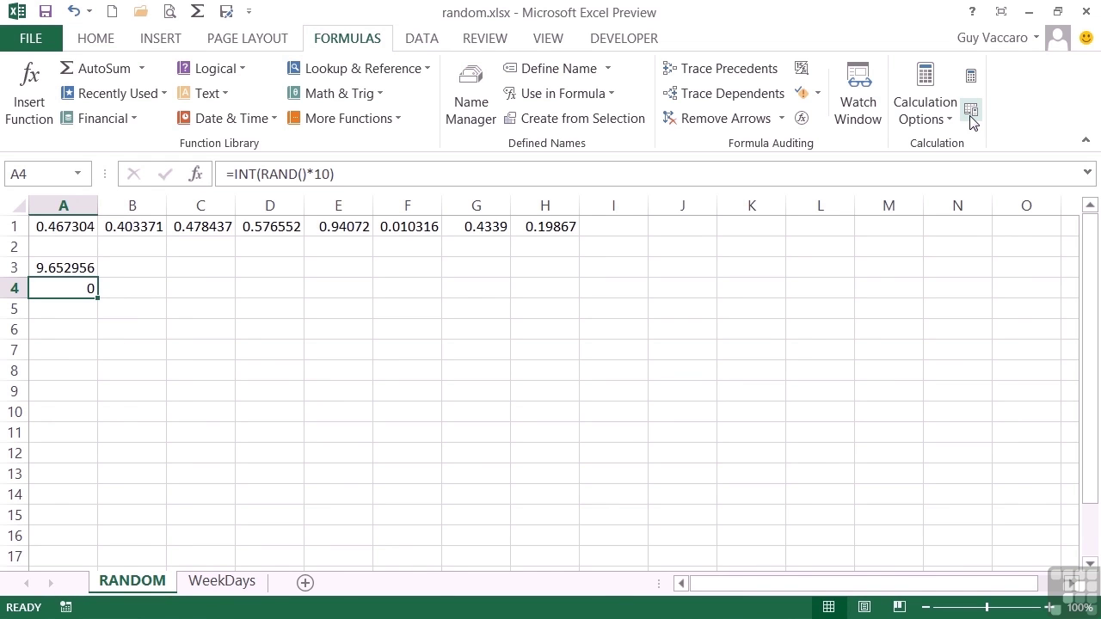
click(970, 111)
click(970, 113)
click(970, 114)
click(971, 113)
click(971, 114)
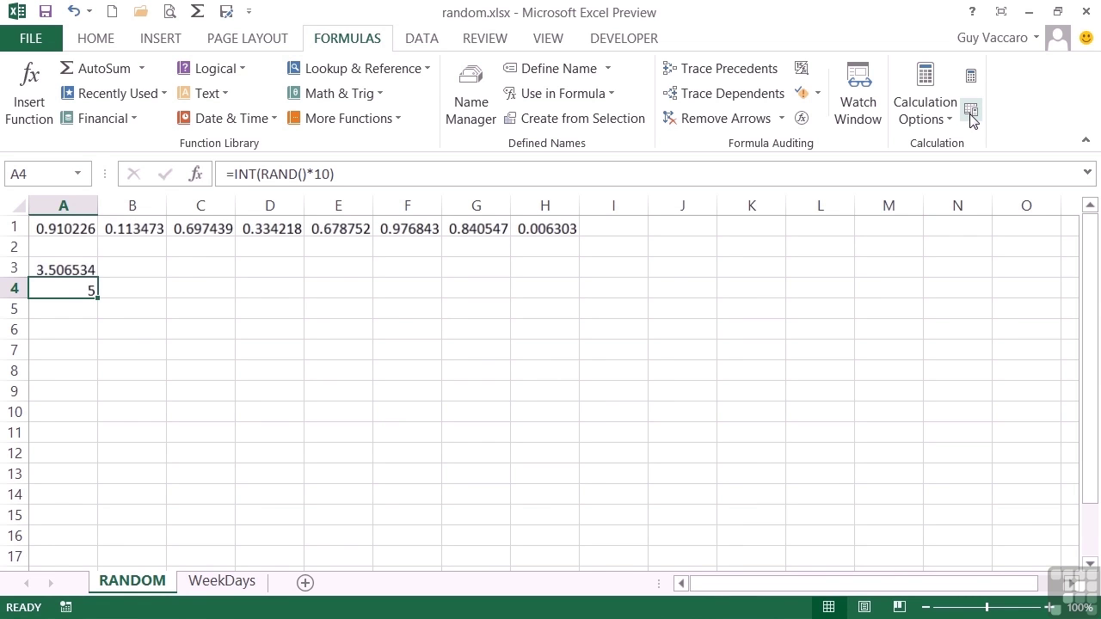
click(970, 114)
click(971, 113)
click(971, 114)
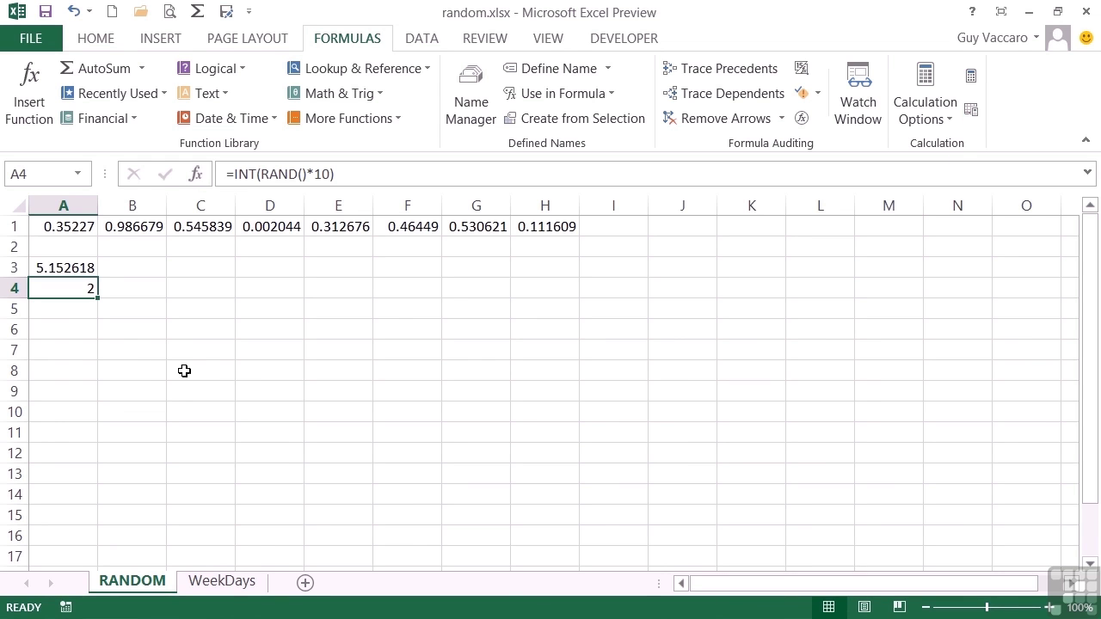
click(68, 334)
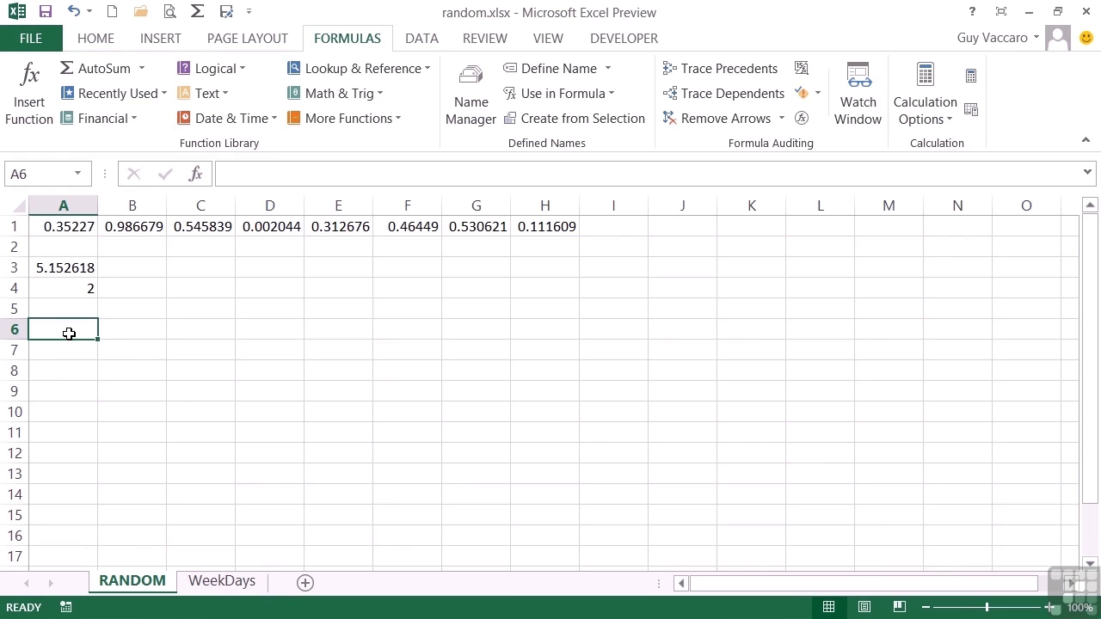
- Enter =RANDBETWEEN(1,7) in A6 and recalculate the sheet, giving 1
text(=ra)
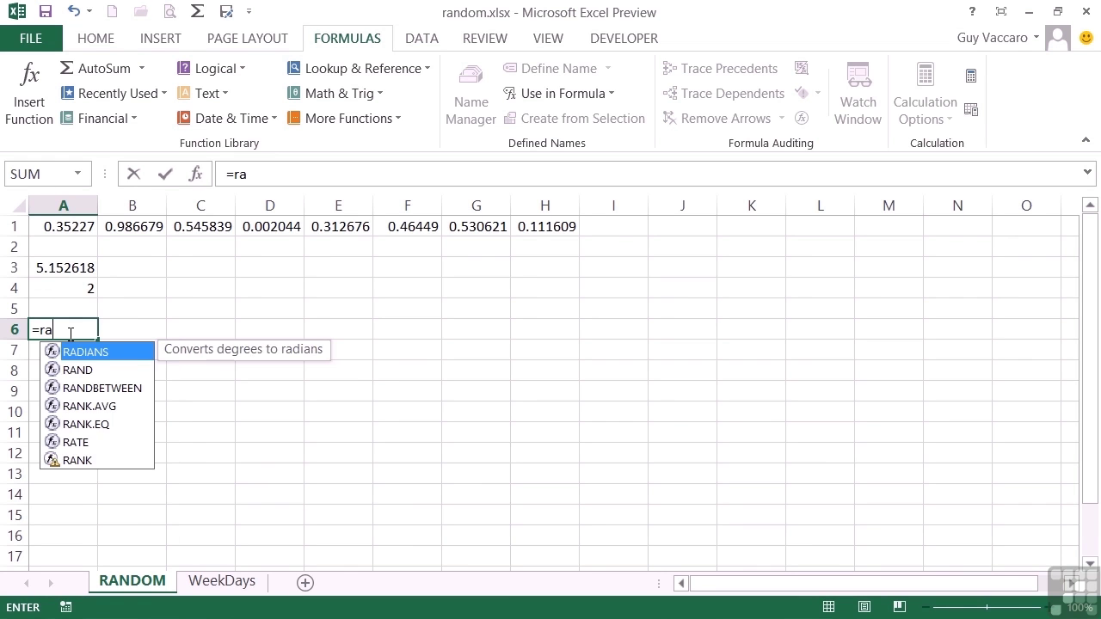
text(ndbetween)
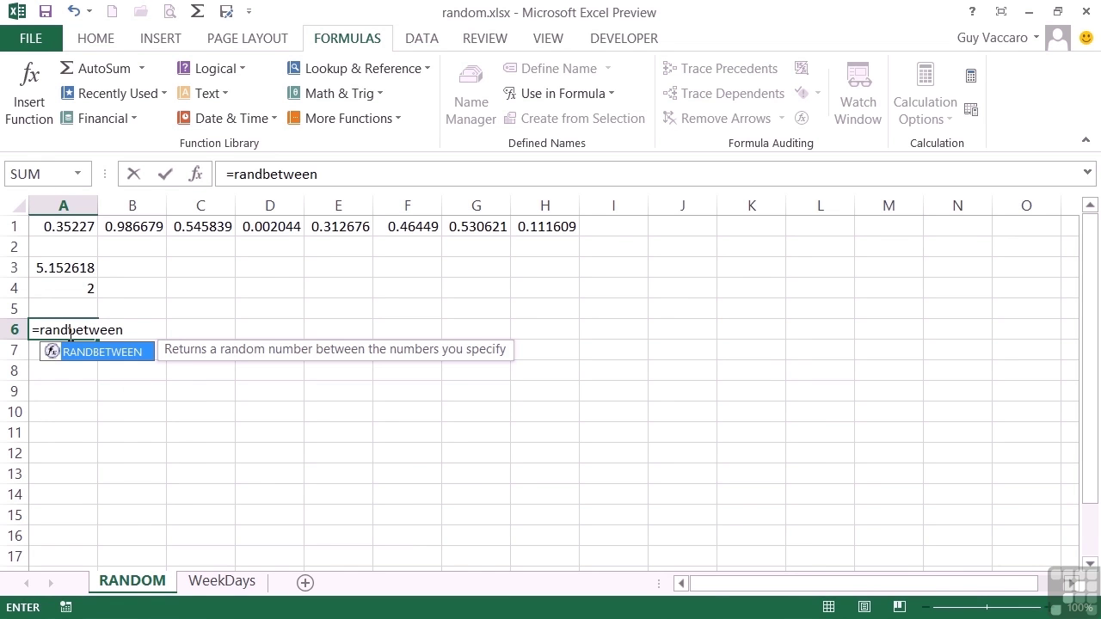
text(()
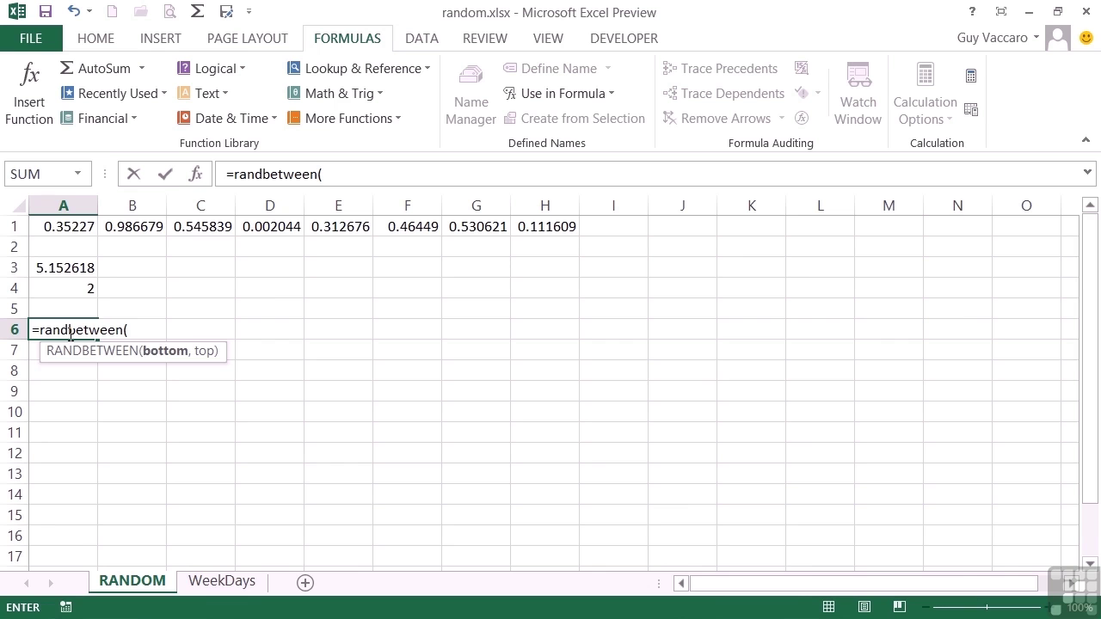
text(1,)
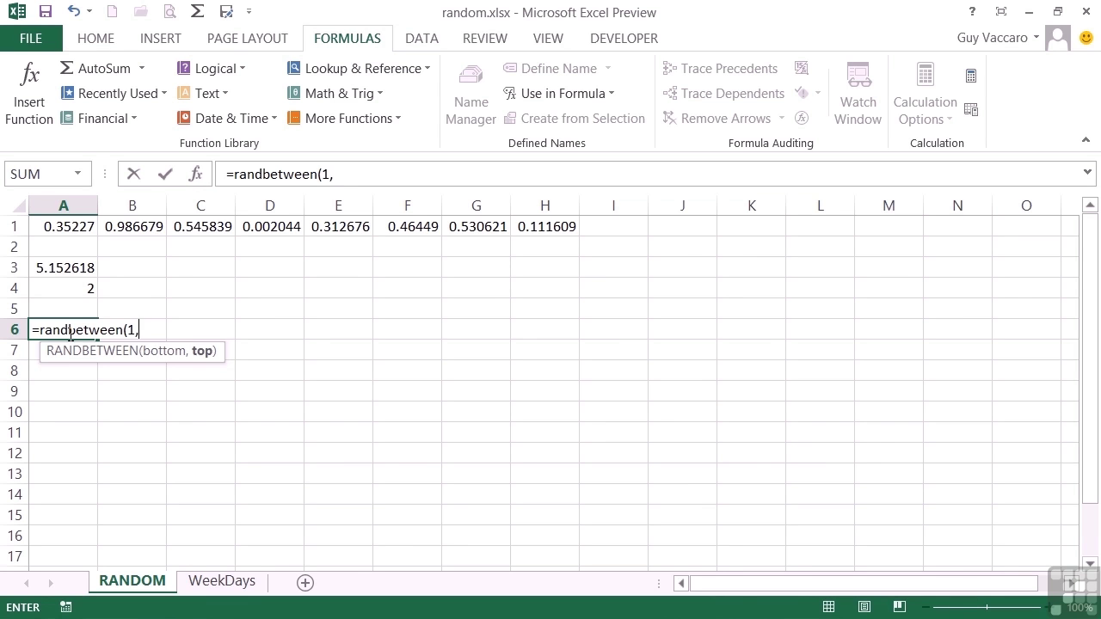
text(7))
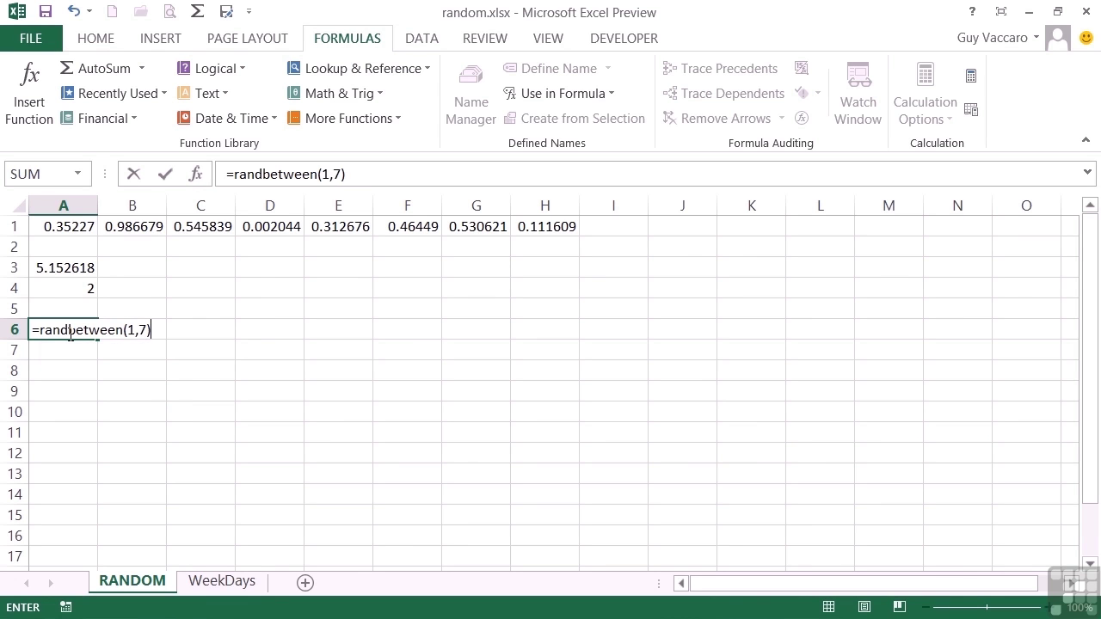
key(Return)
click(69, 330)
click(972, 110)
click(972, 110)
click(972, 110)
- Keep recalculating the sheet until A4 shows 9 and A3 shows 1.816311
click(974, 111)
click(974, 111)
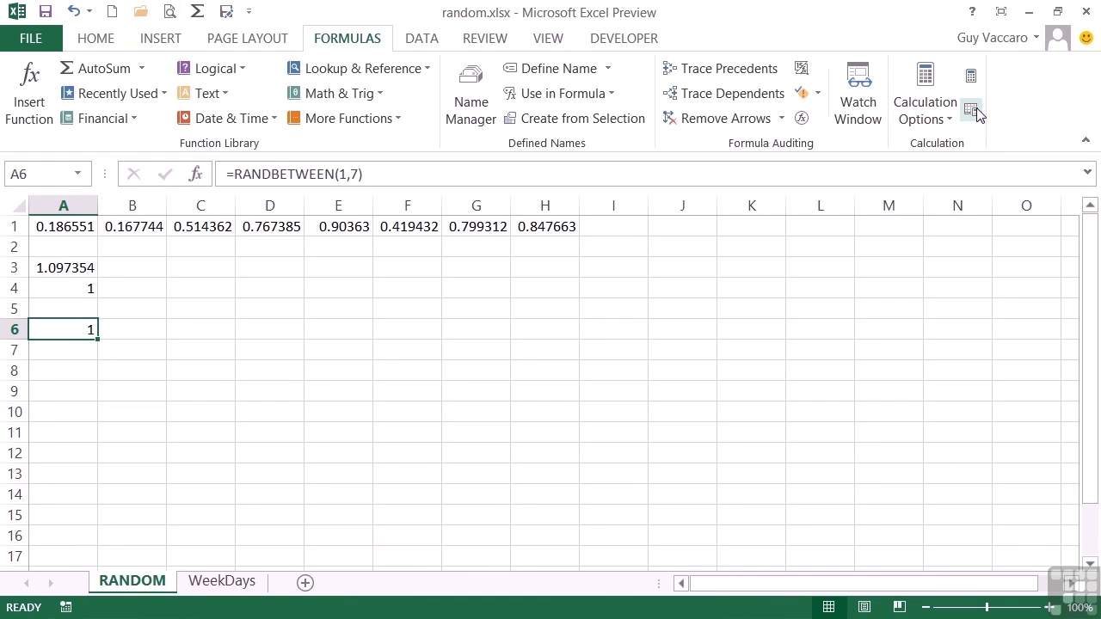
click(975, 110)
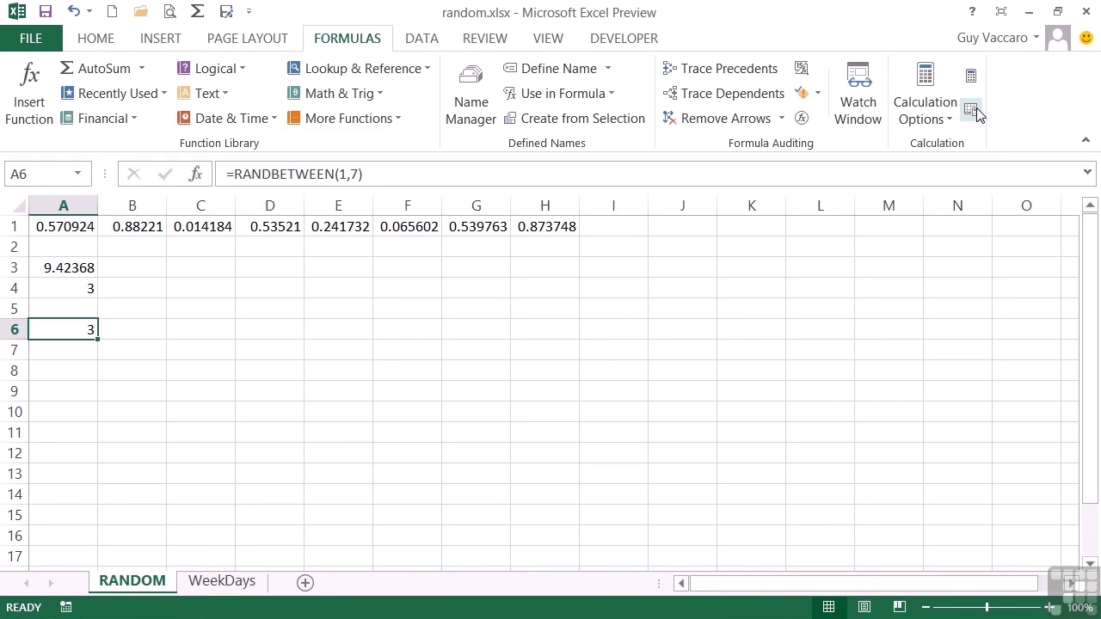
click(975, 111)
click(974, 112)
click(974, 112)
click(974, 112)
click(974, 112)
click(974, 112)
click(974, 112)
click(974, 112)
click(974, 112)
click(975, 112)
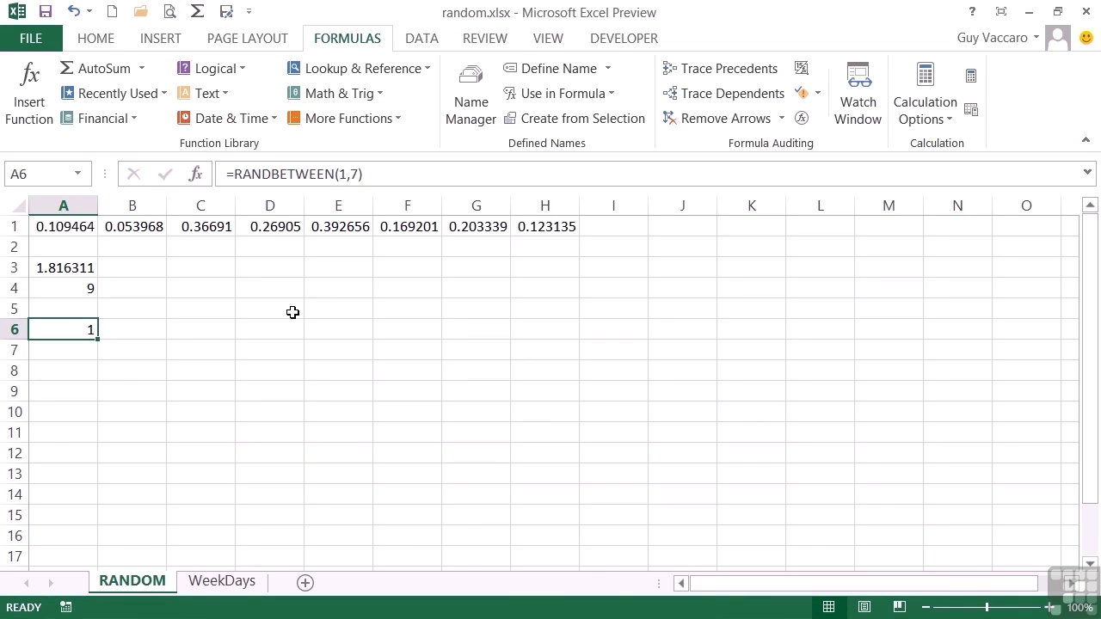
click(81, 391)
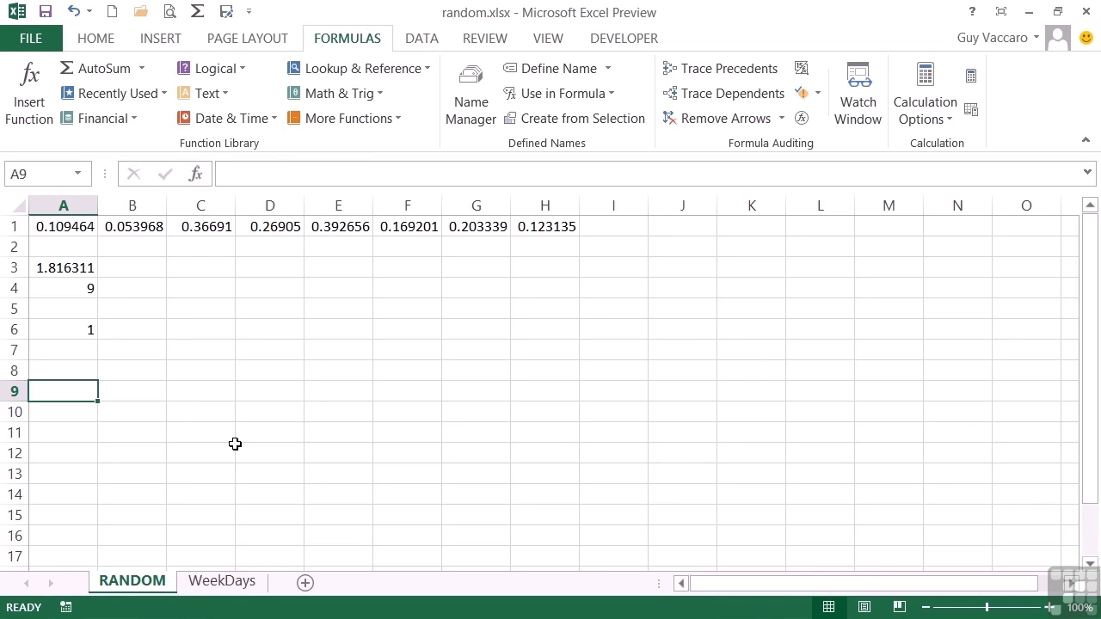
click(221, 582)
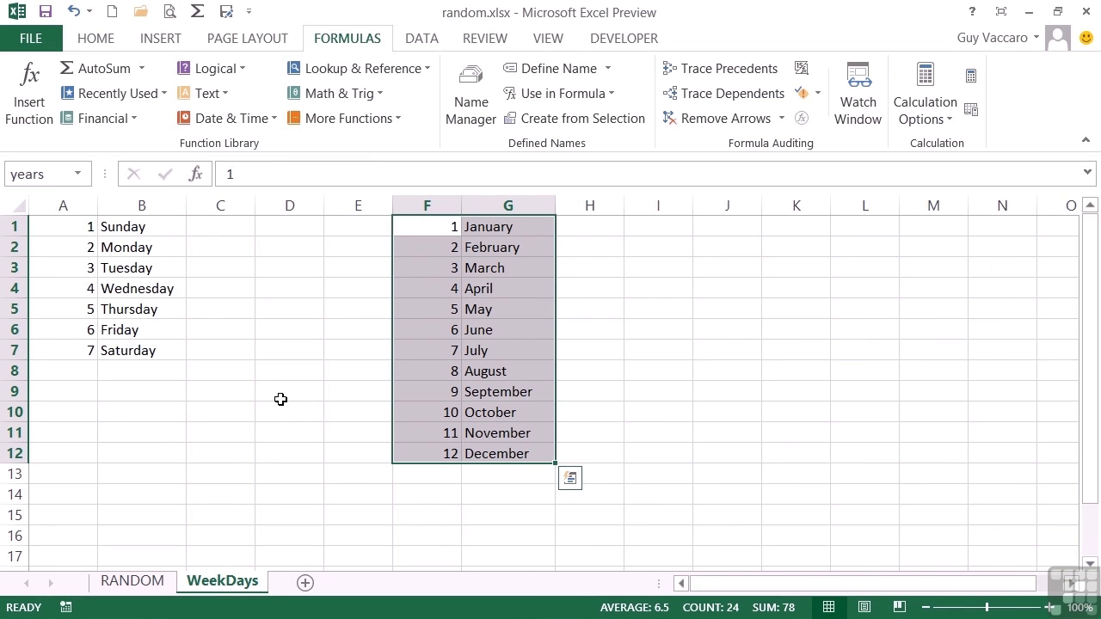
click(78, 173)
click(78, 176)
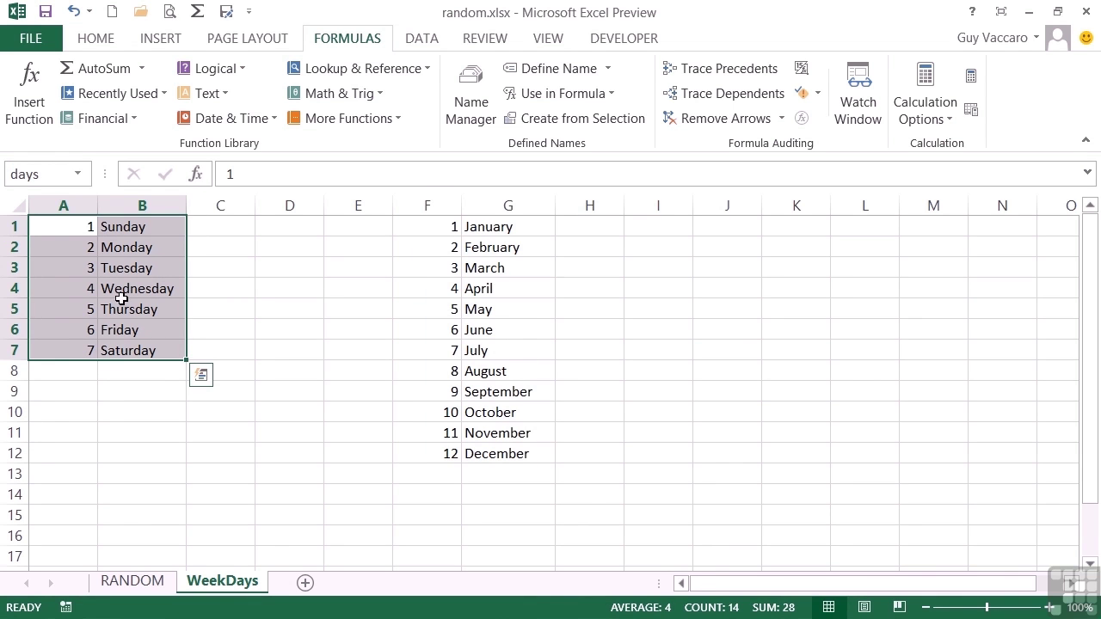
click(78, 174)
click(54, 221)
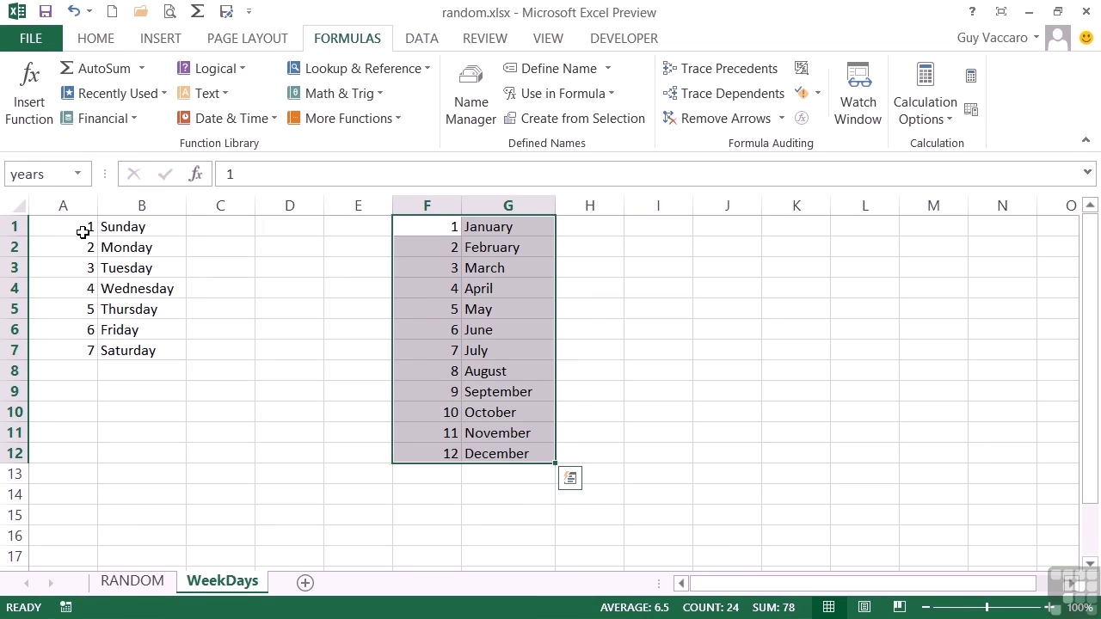
click(129, 581)
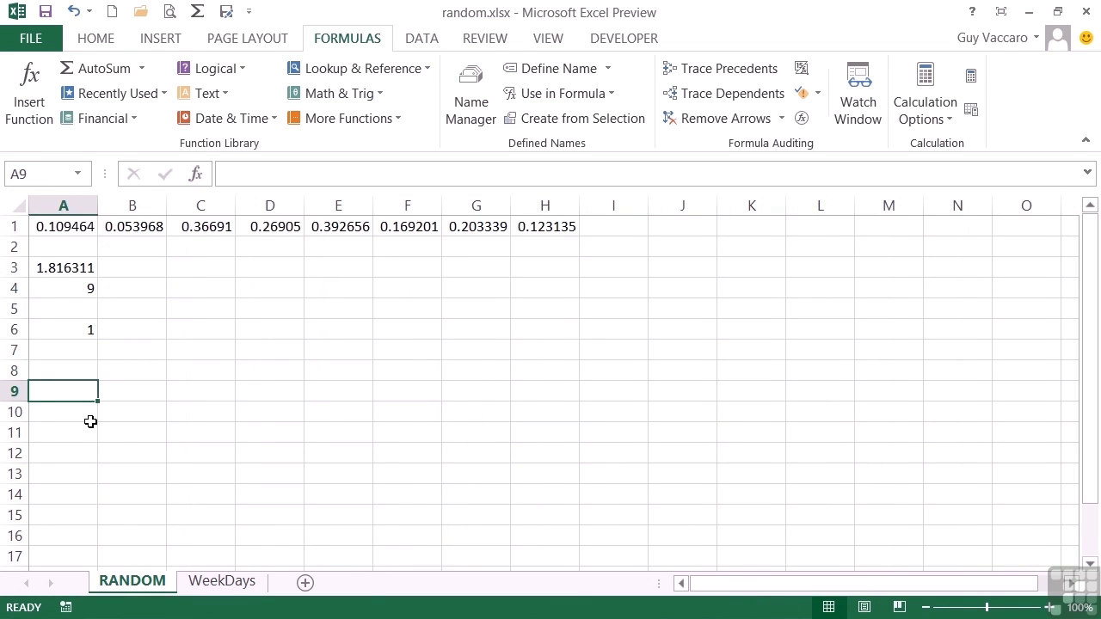
- Enter =VLOOKUP(RANDBETWEEN(1,7),days,2,FALSE) in A9, returning Saturday
text(=vlookup()
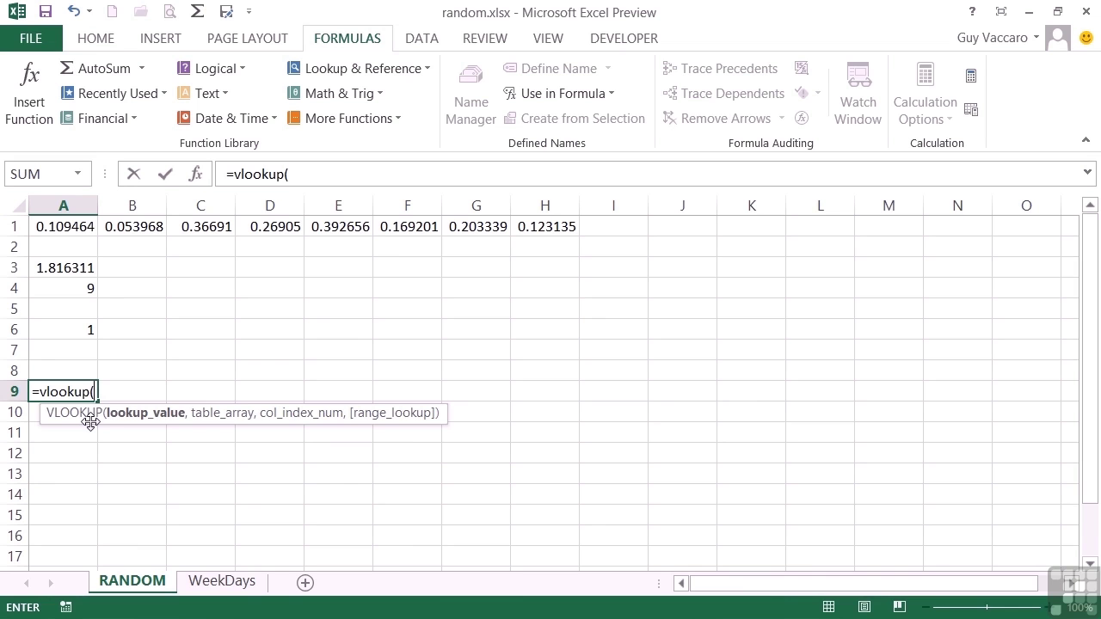
text(rand)
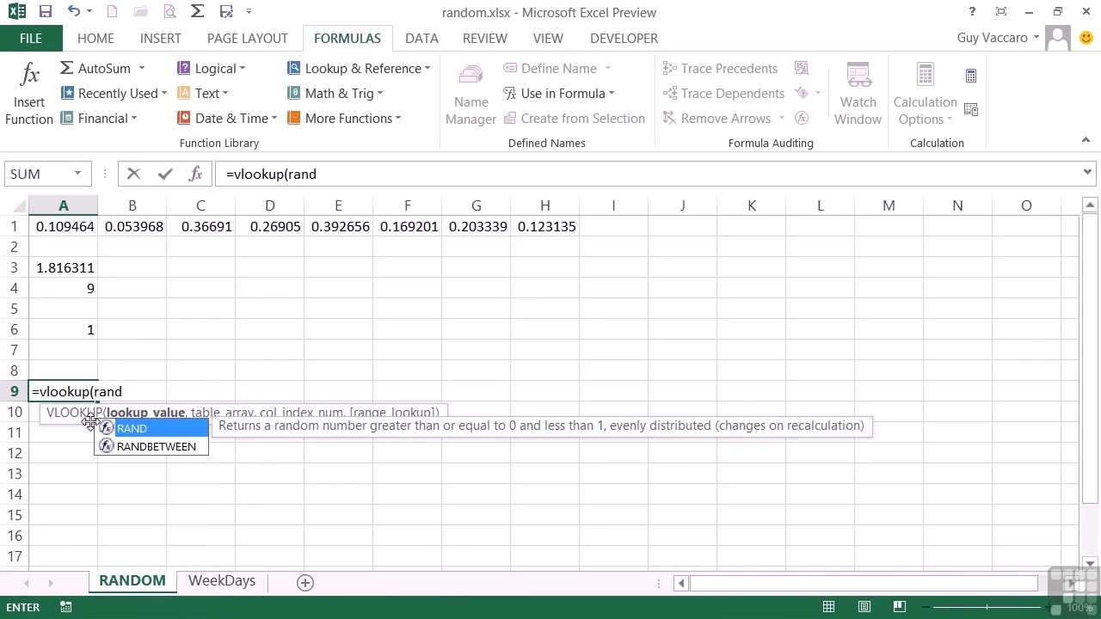
text(between)
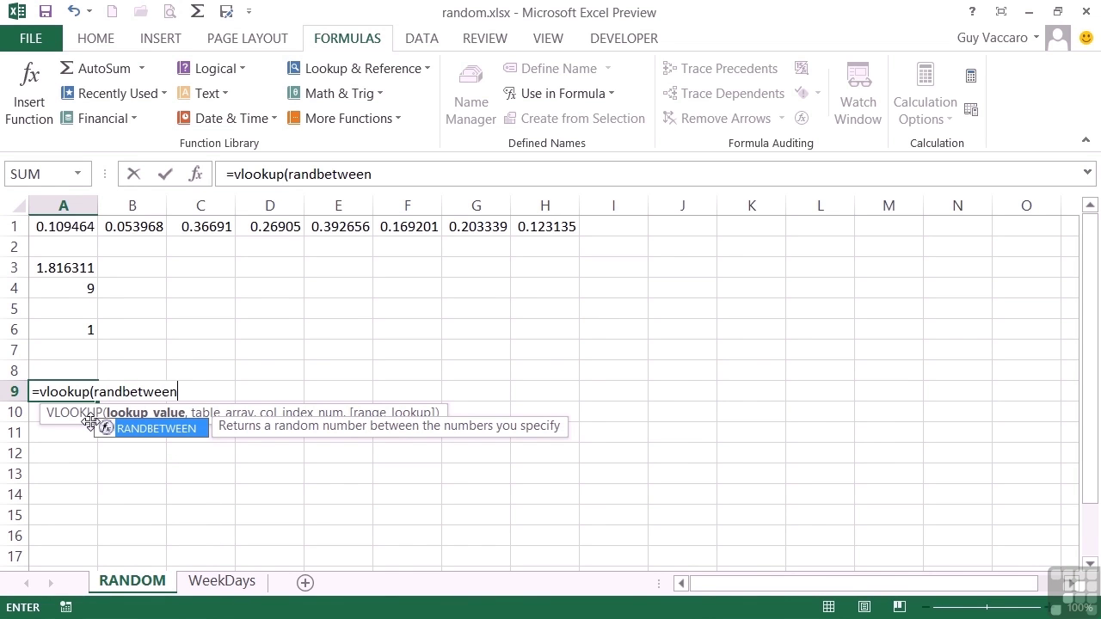
text((1,7))
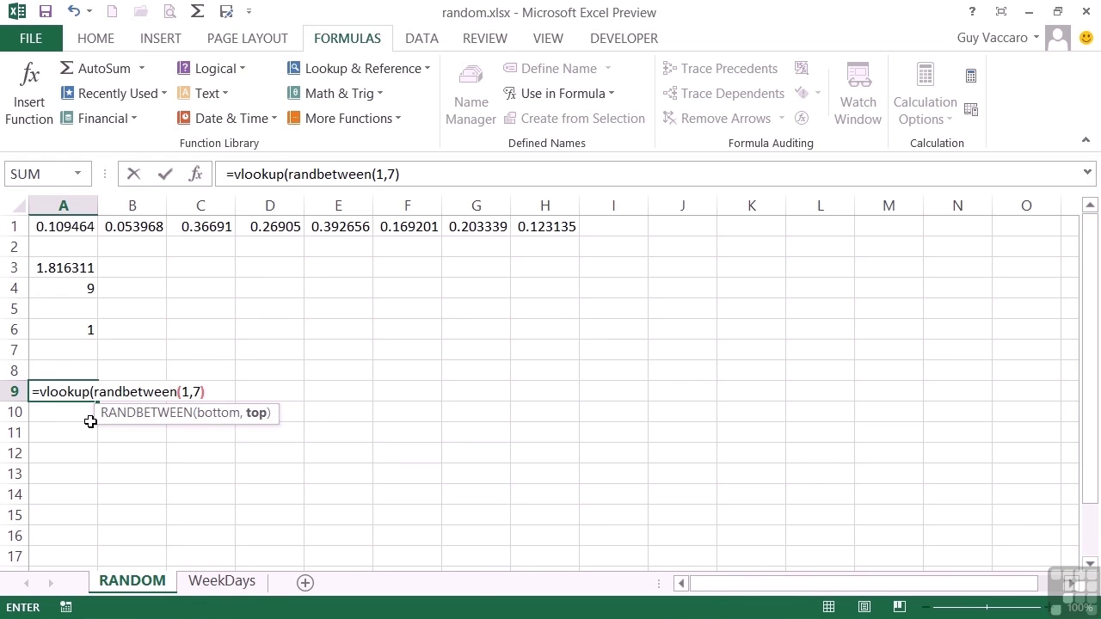
text(,)
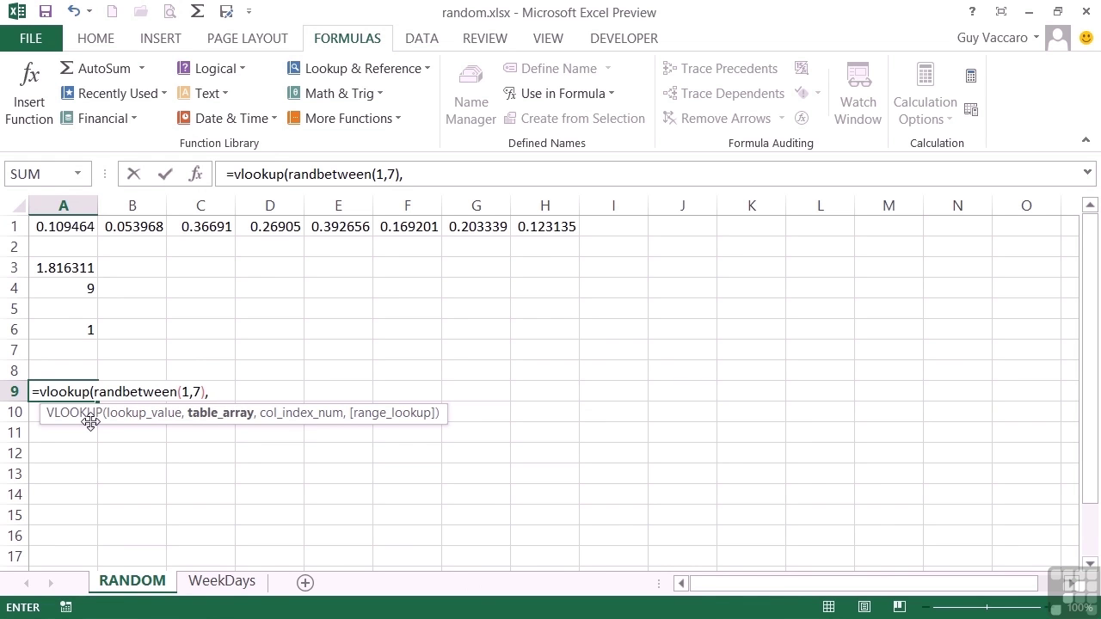
text(days)
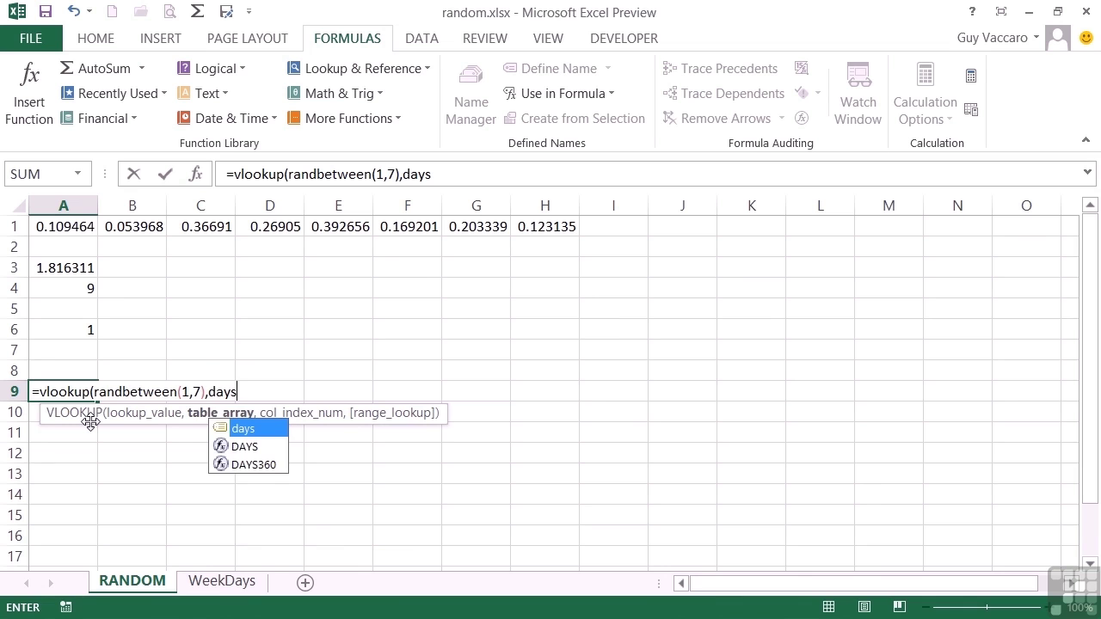
text(,)
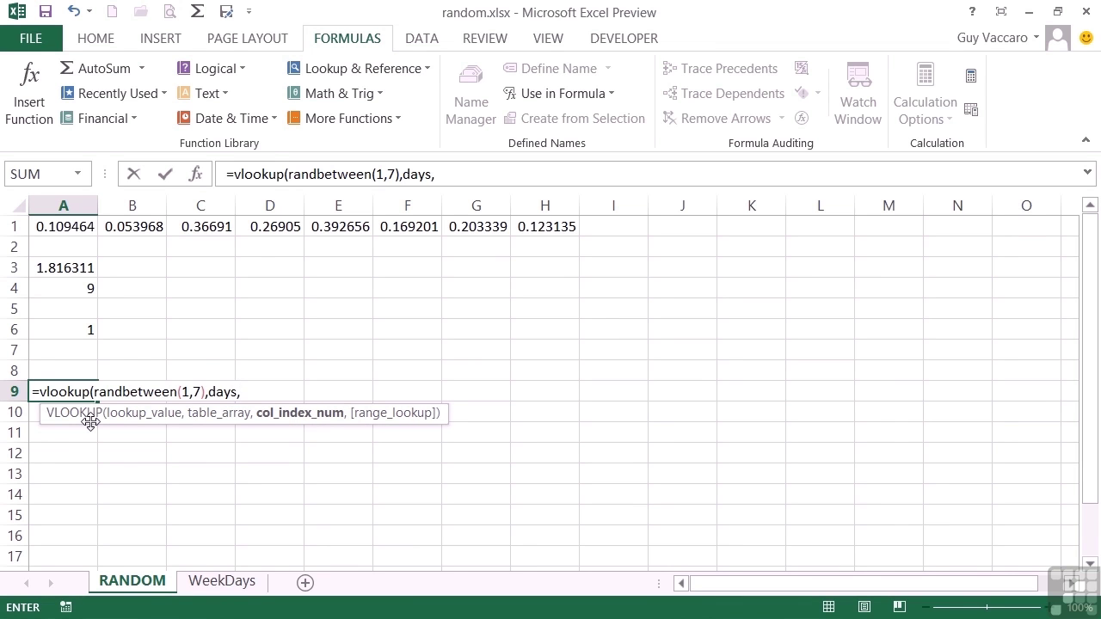
text(2,false)
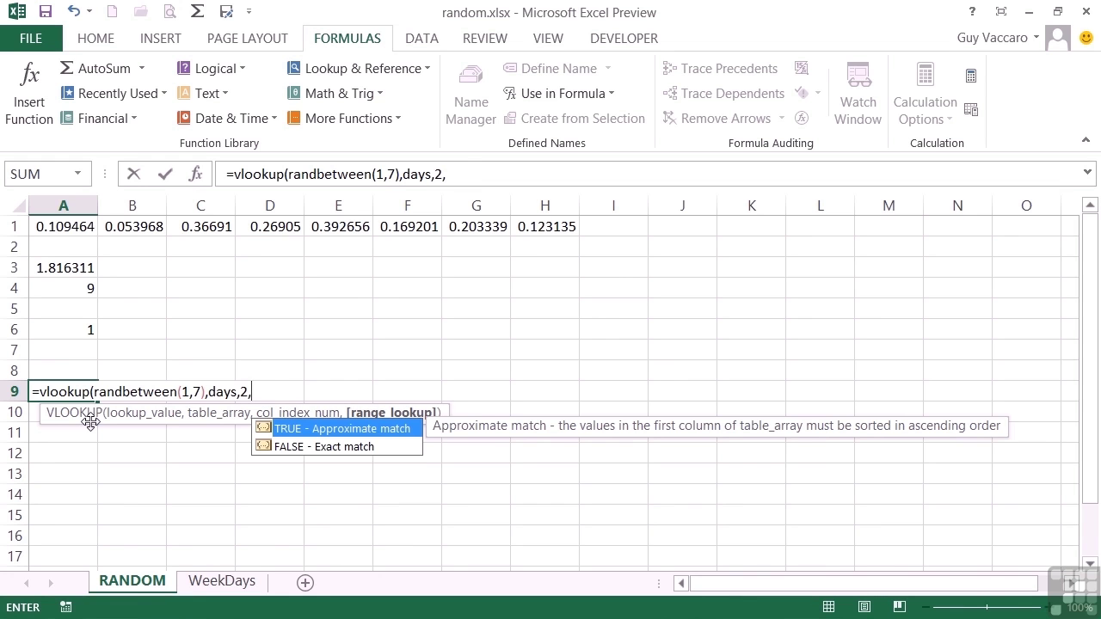
text())
key(Return)
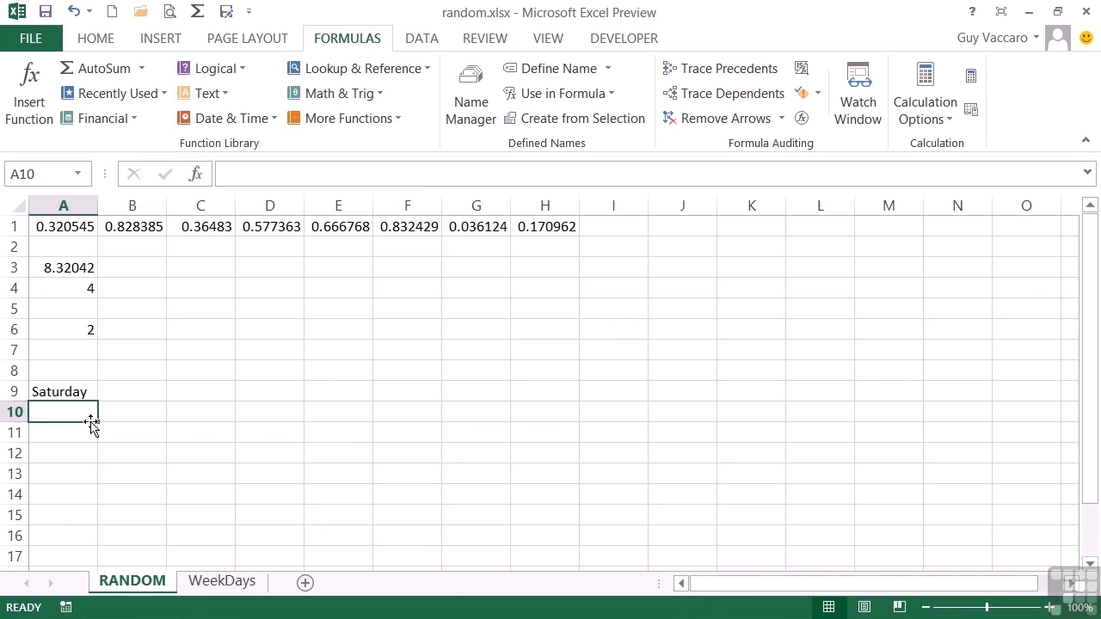
key(Up)
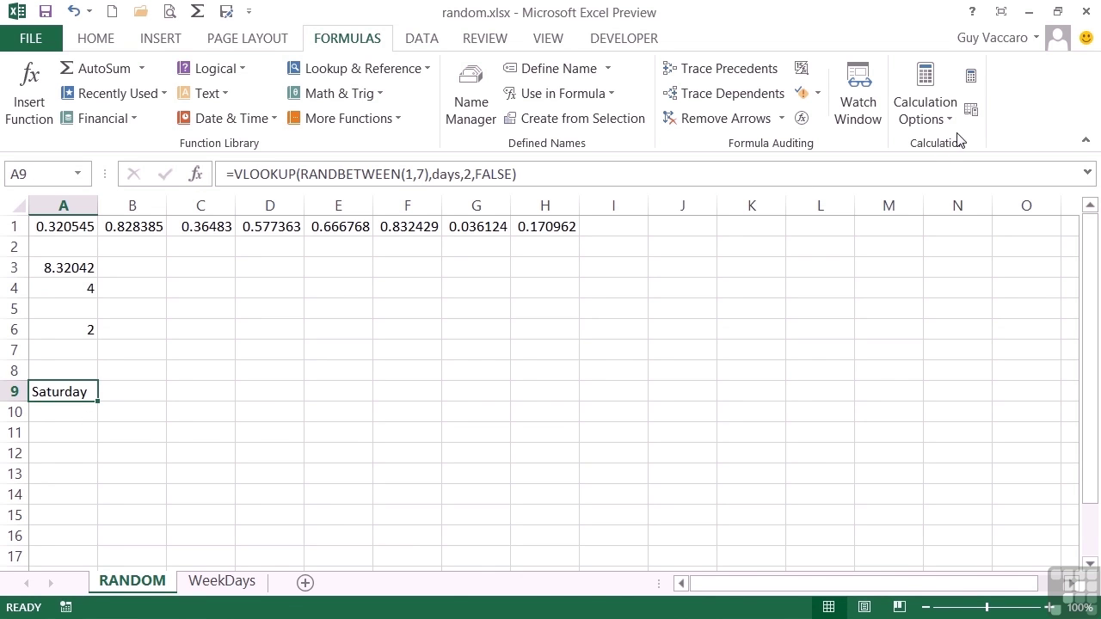
- Recalculate repeatedly, cycling A9 through Sunday, Monday and Thursday back to Saturday
click(971, 111)
click(971, 111)
click(970, 111)
click(971, 111)
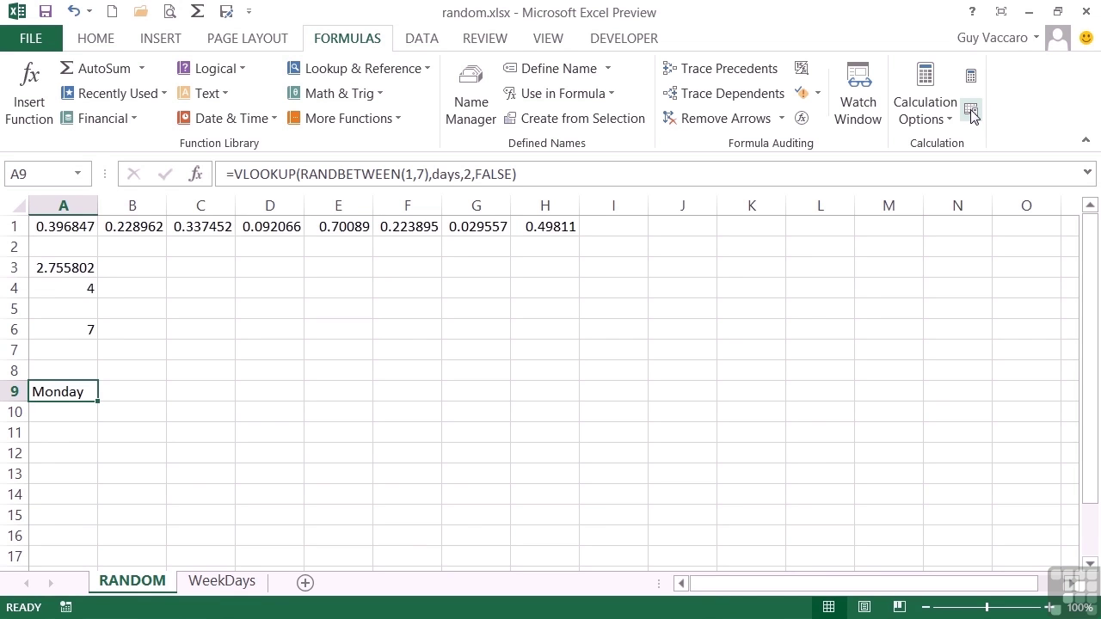
click(971, 110)
click(971, 111)
click(971, 111)
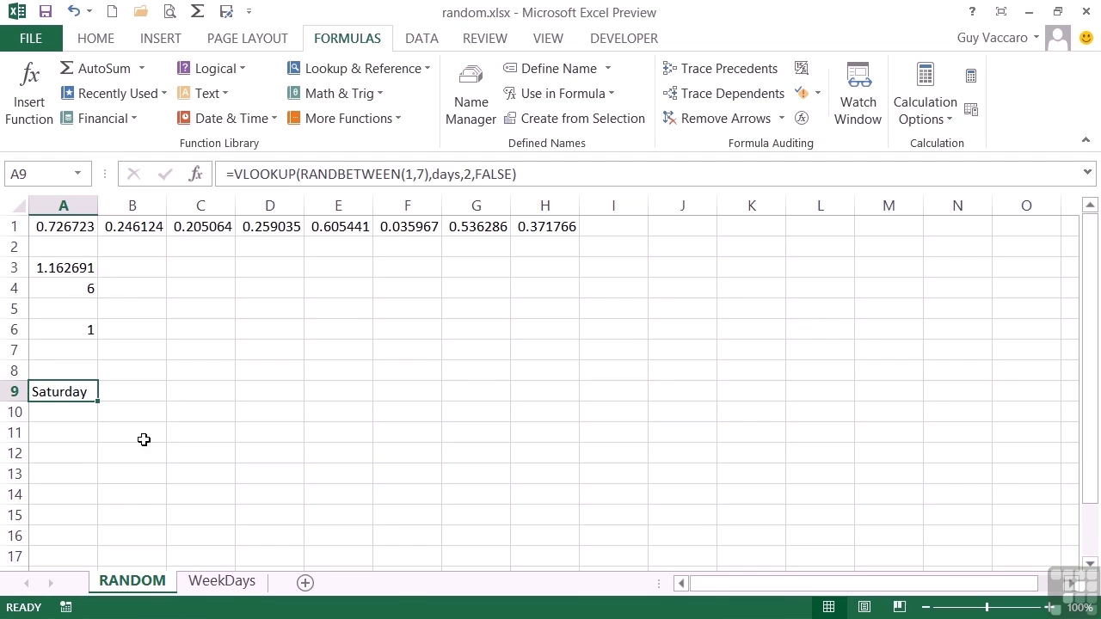
click(82, 419)
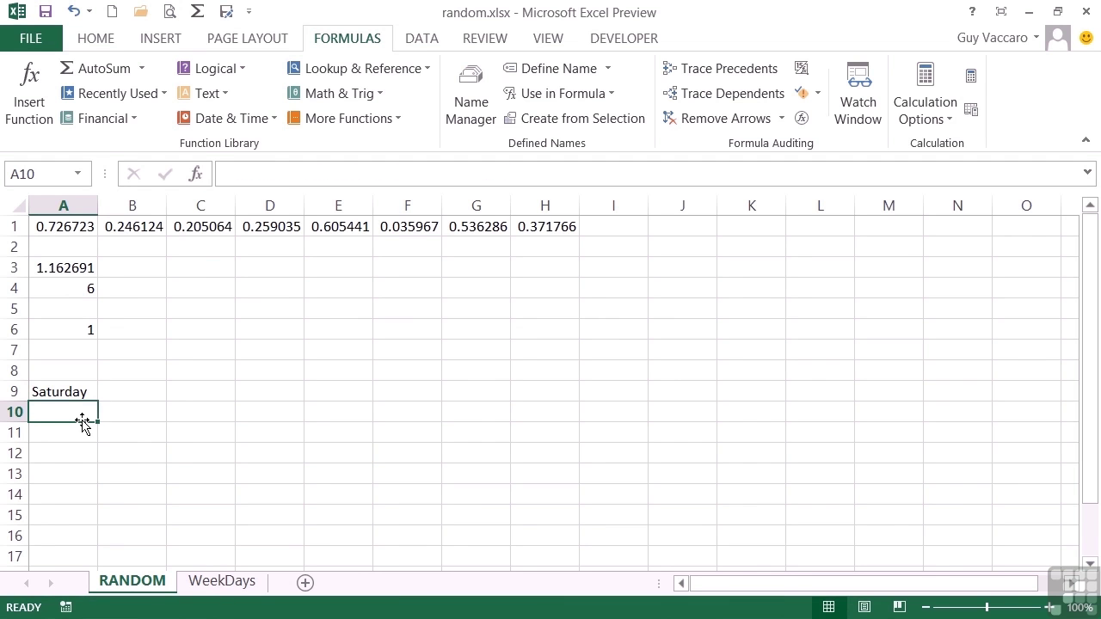
- Enter =VLOOKUP(RANDBETWEEN(1,12),years,2,FALSE) in A10 to show a random month name
text(=vlookup()
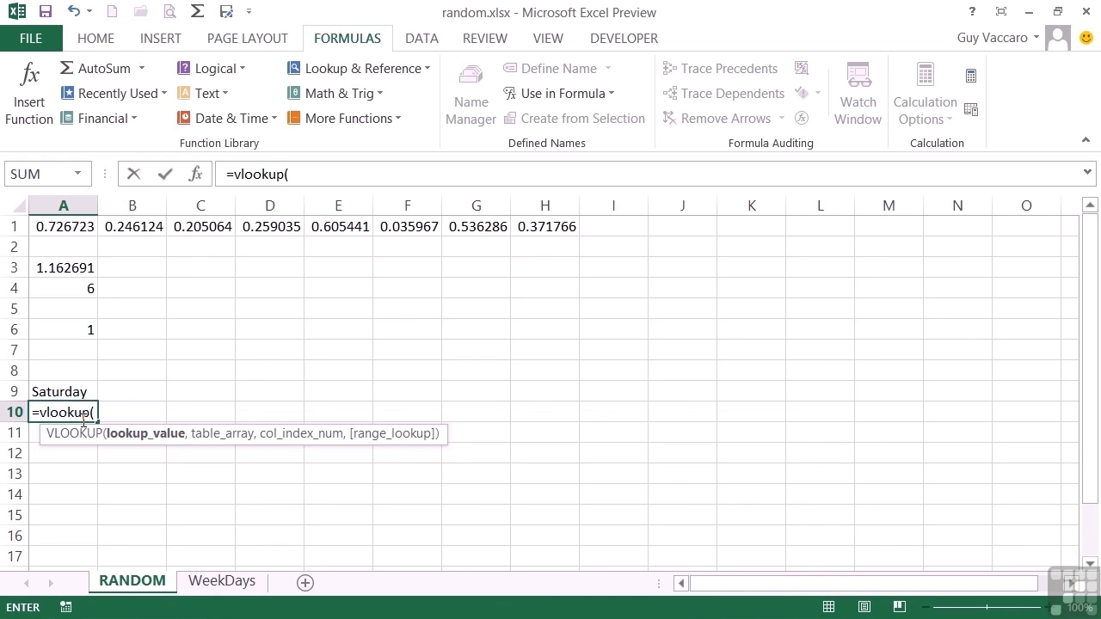
text(rand)
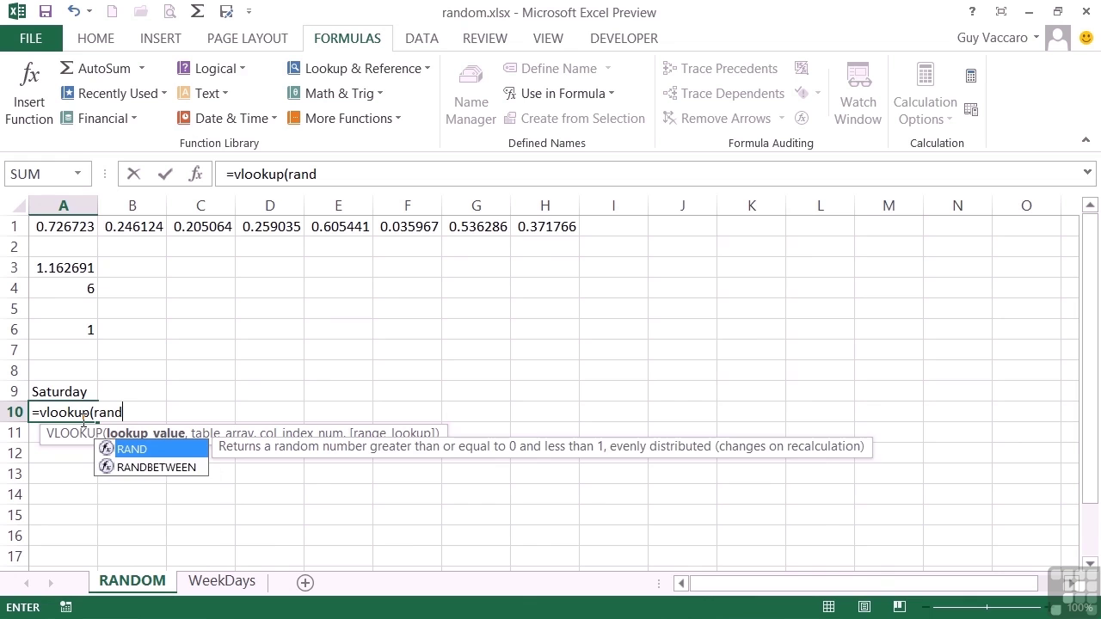
text(between)
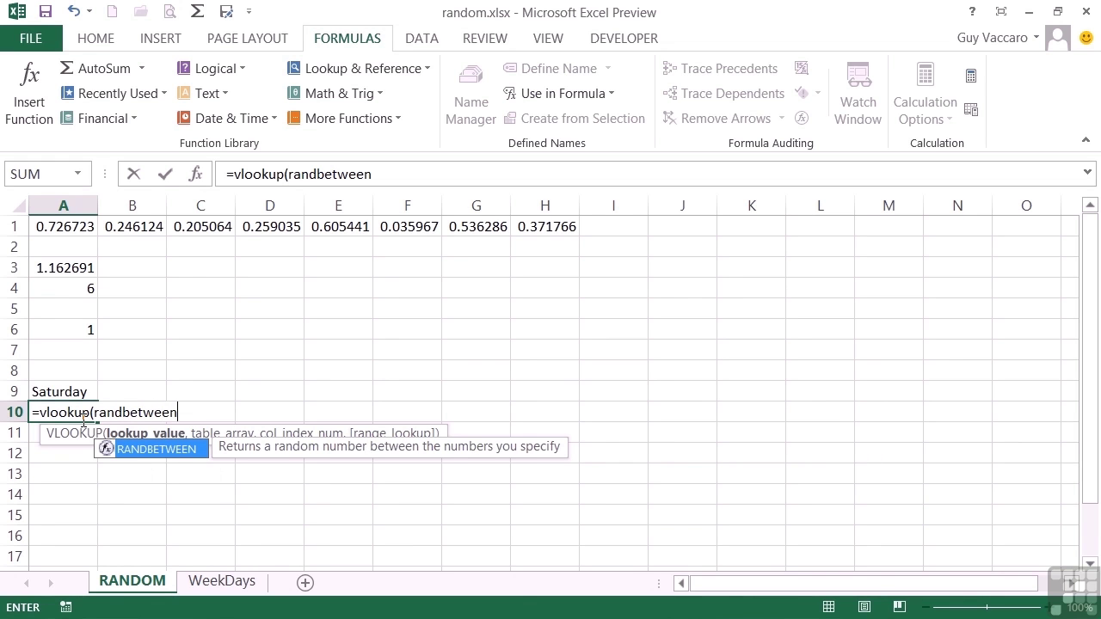
text(()
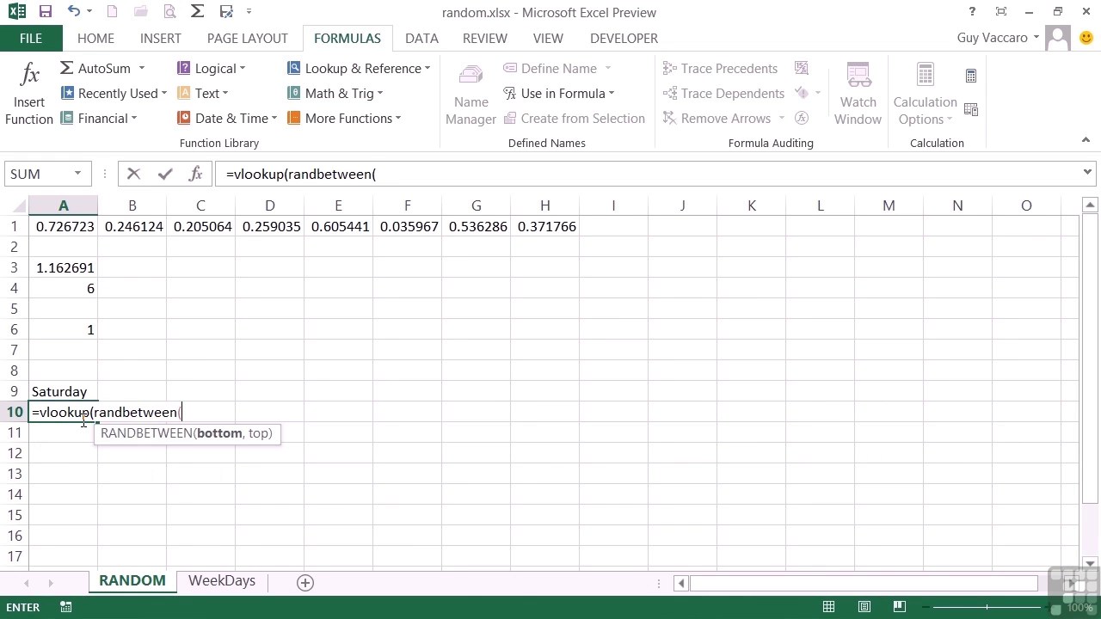
text(1,12))
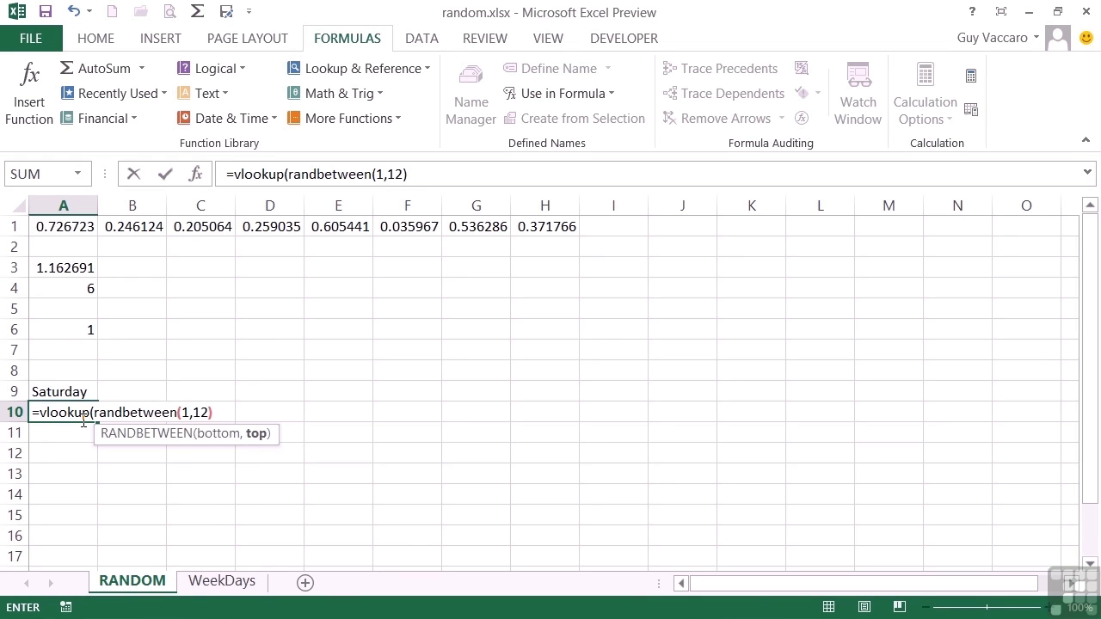
text(,)
text(year)
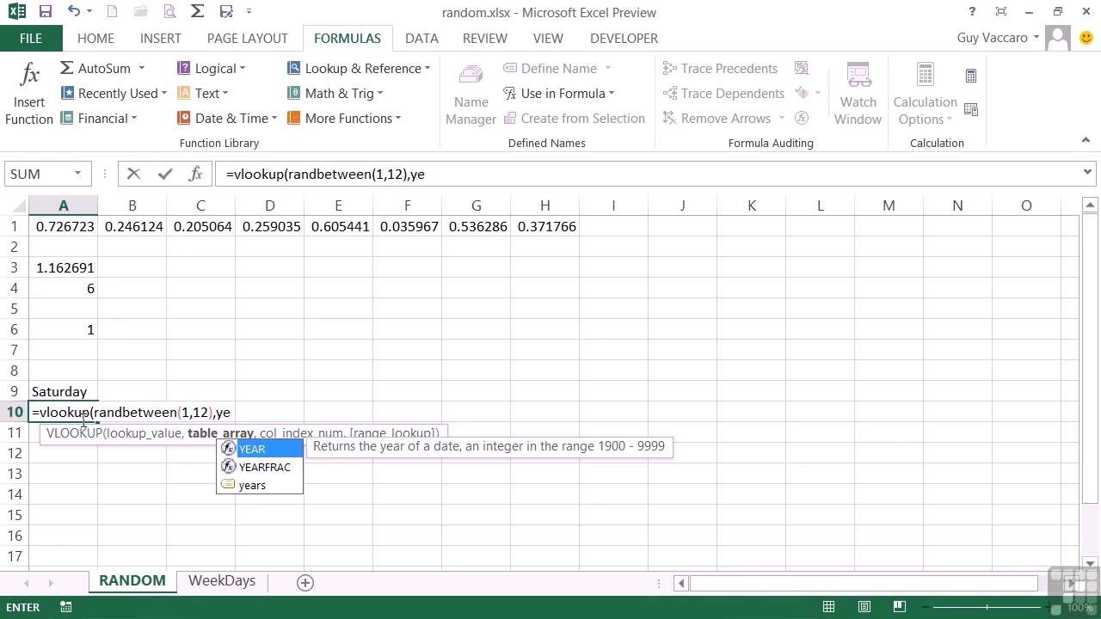
click(253, 486)
double_click(252, 486)
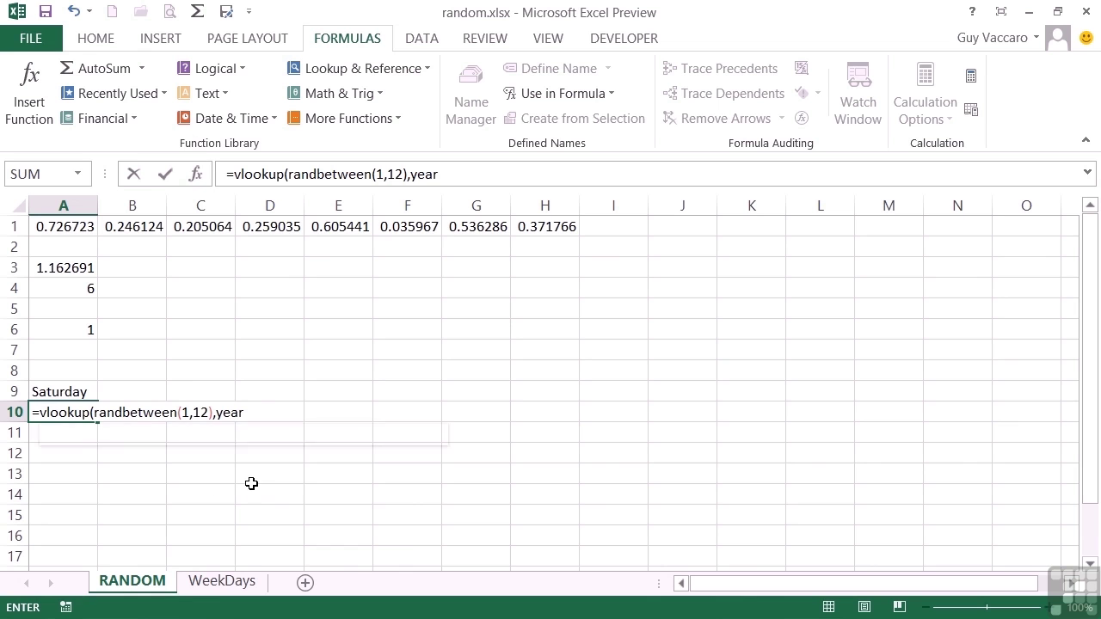
text(,2)
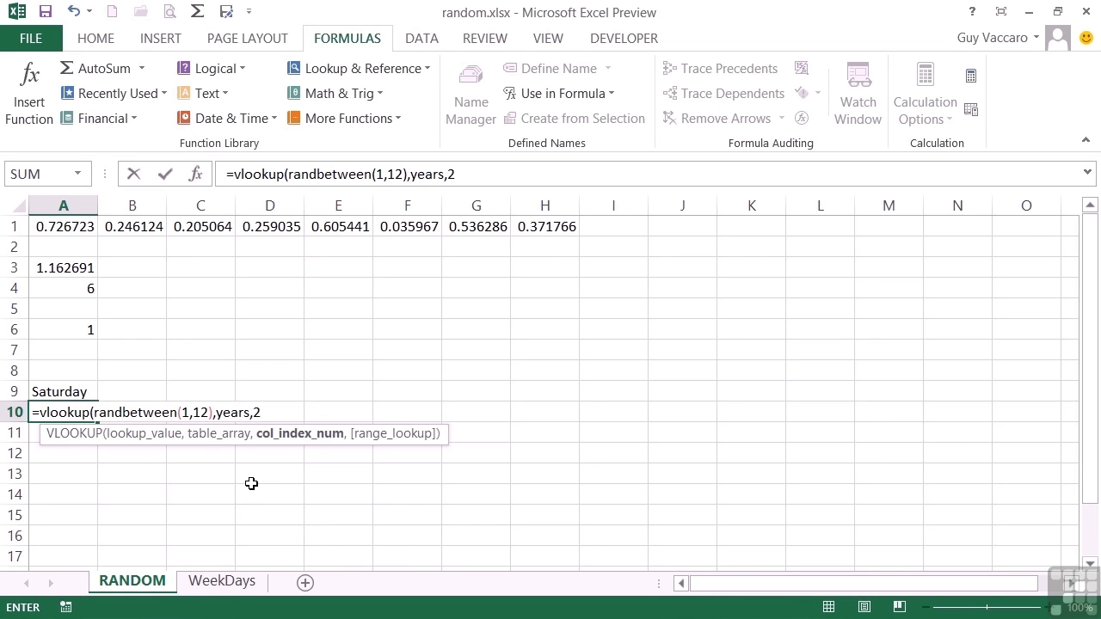
text(,false))
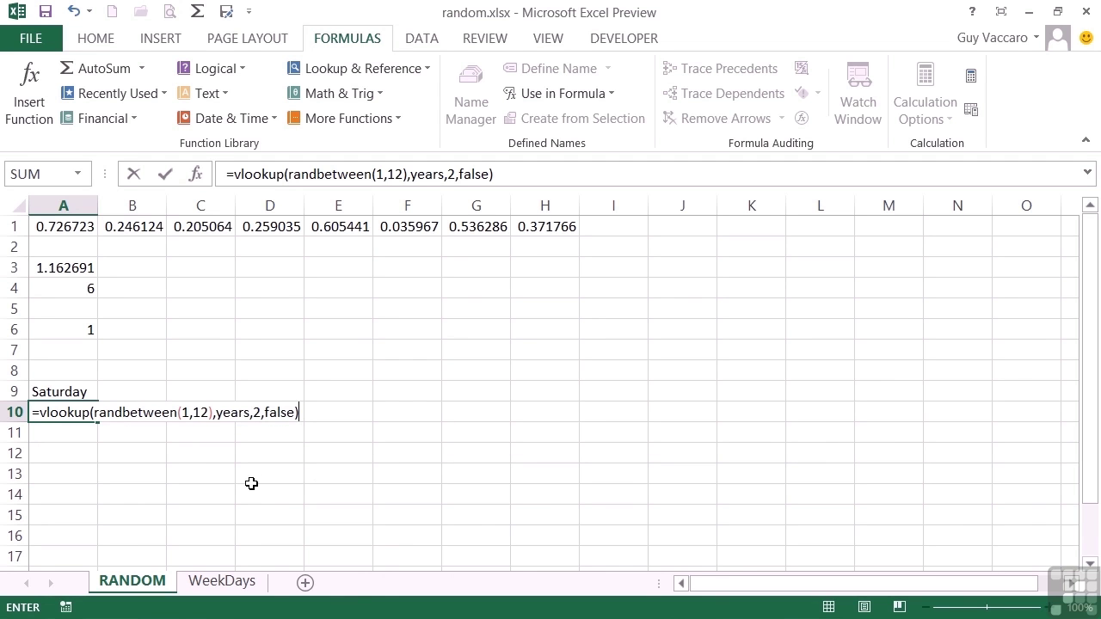
key(Return)
key(Up)
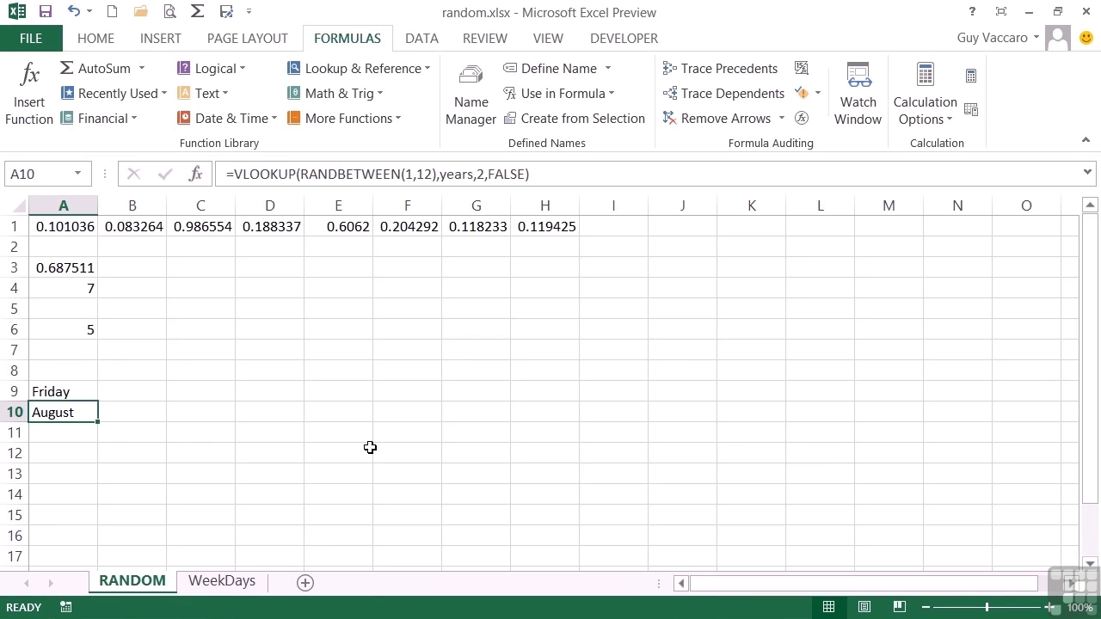
- Recalculate the sheet three times until A10 shows September and the weekday Wednesday
click(970, 112)
click(970, 113)
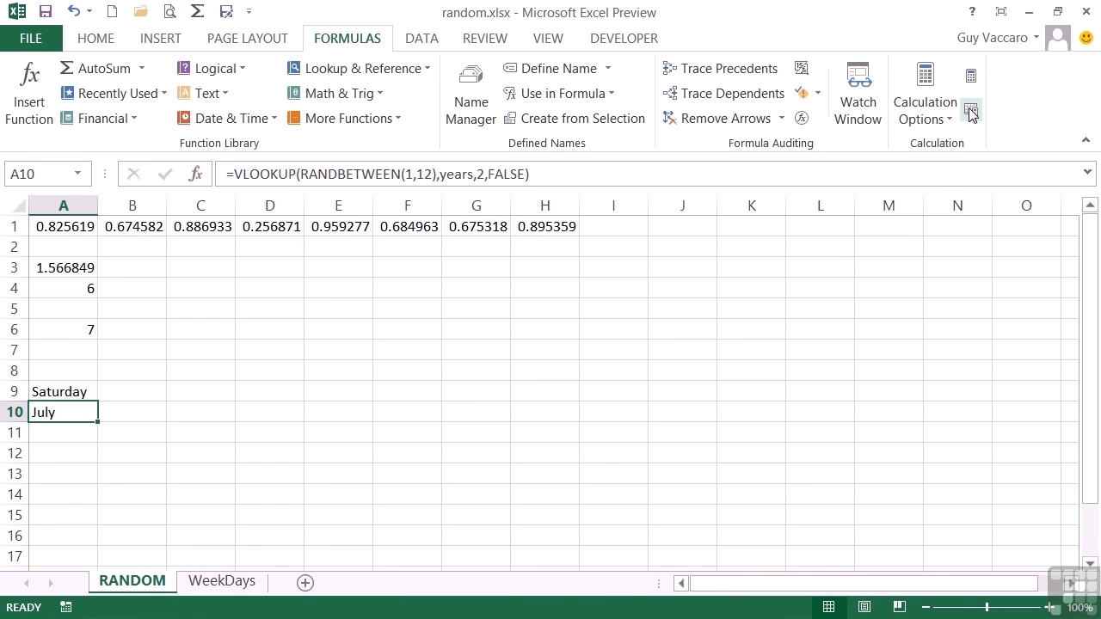
click(970, 113)
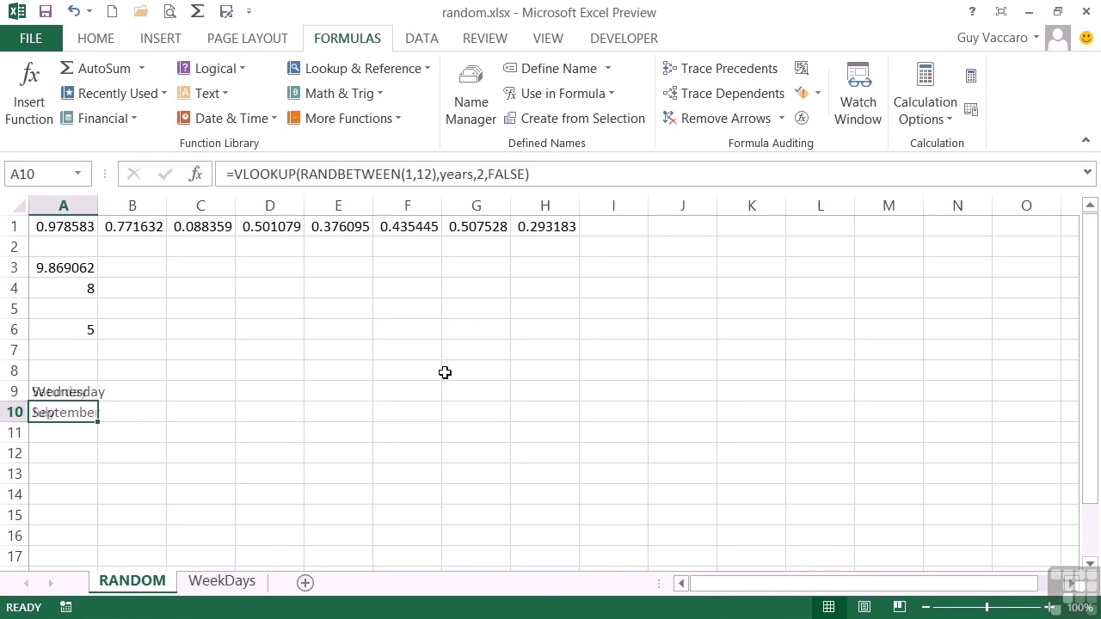